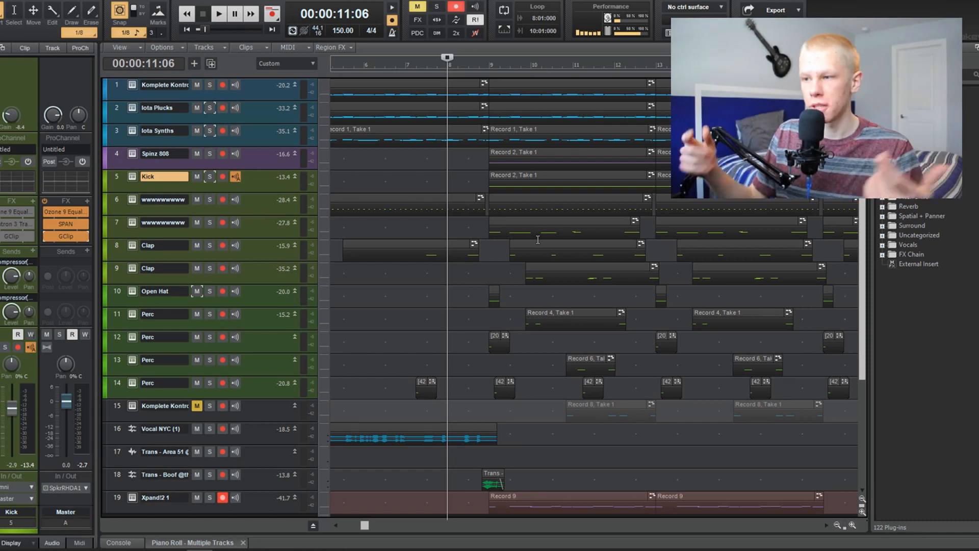
# Solo the Open Hat track and play it on its own
pyautogui.click(210, 291)
pyautogui.press('space')
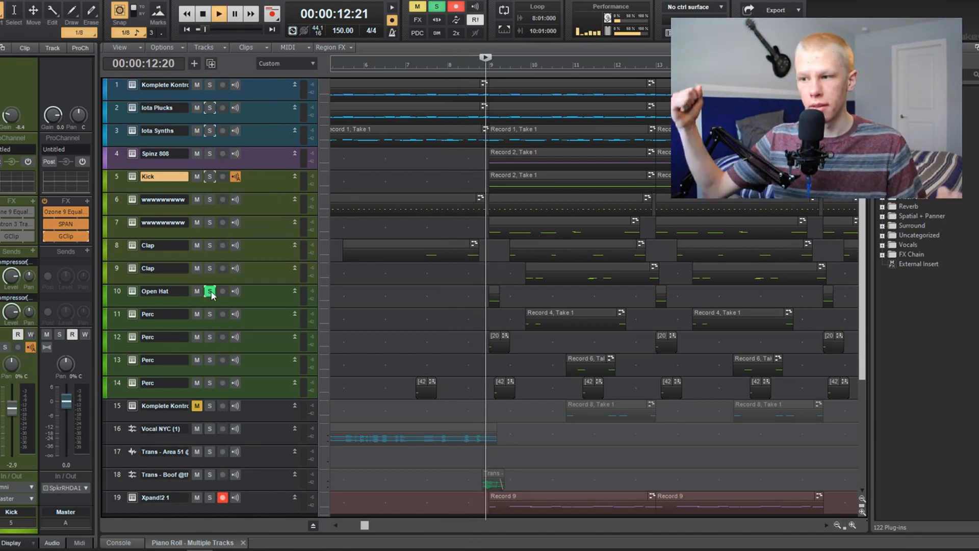
pyautogui.press('space')
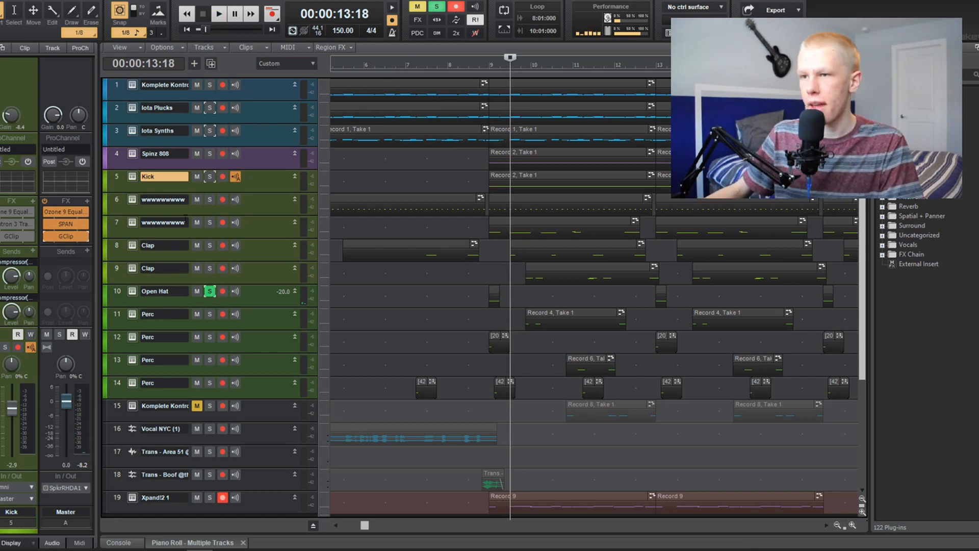
# Solo the Kick track alongside the Open Hat and play the two together from 00:00:12:00
pyautogui.click(209, 177)
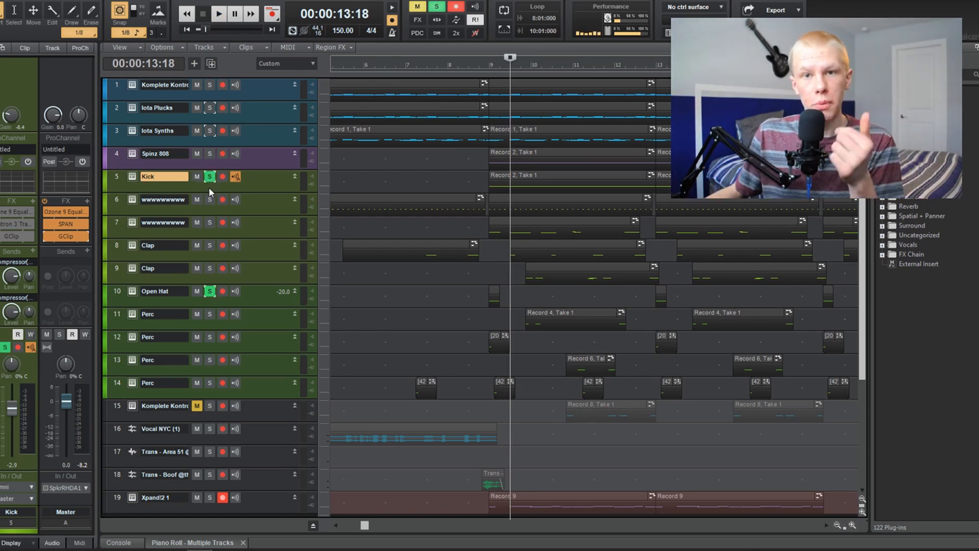
pyautogui.click(466, 68)
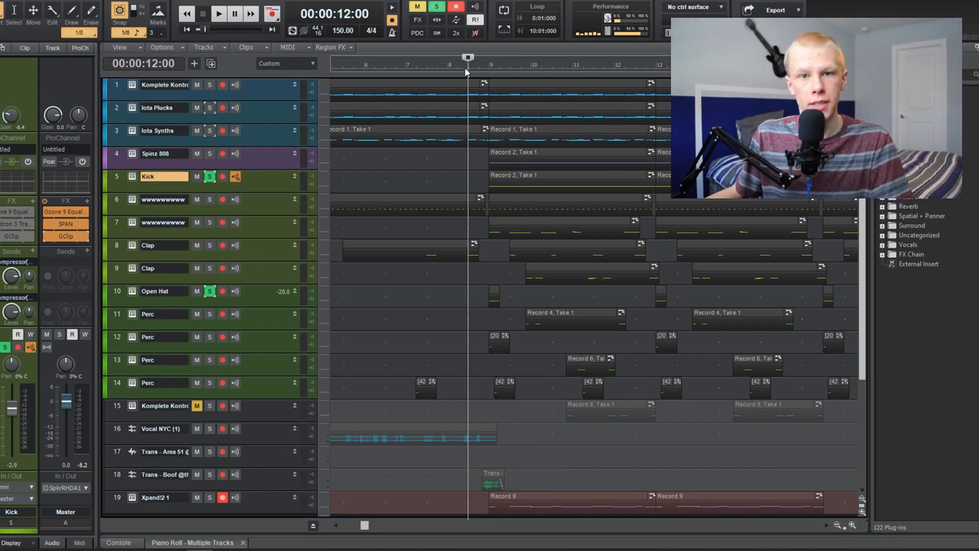
pyautogui.press('space')
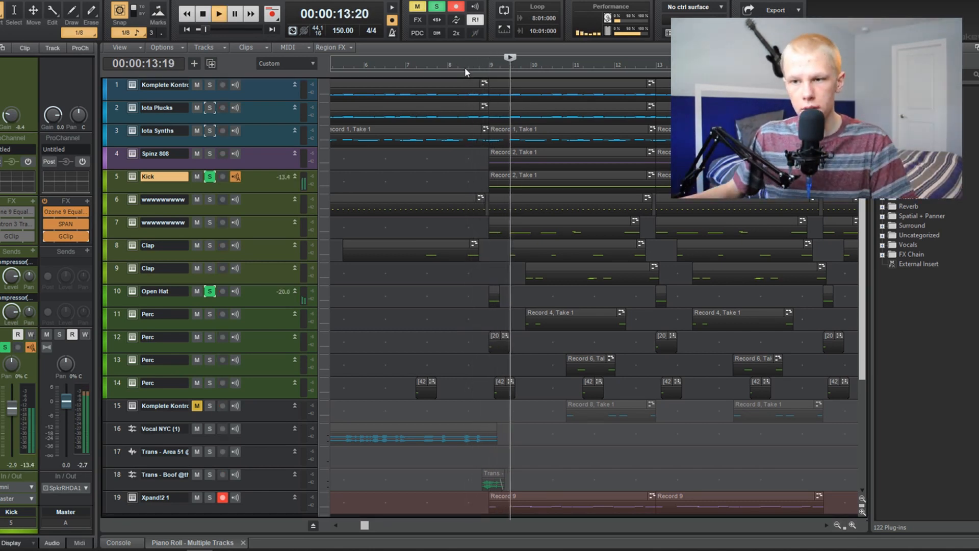
pyautogui.press('space')
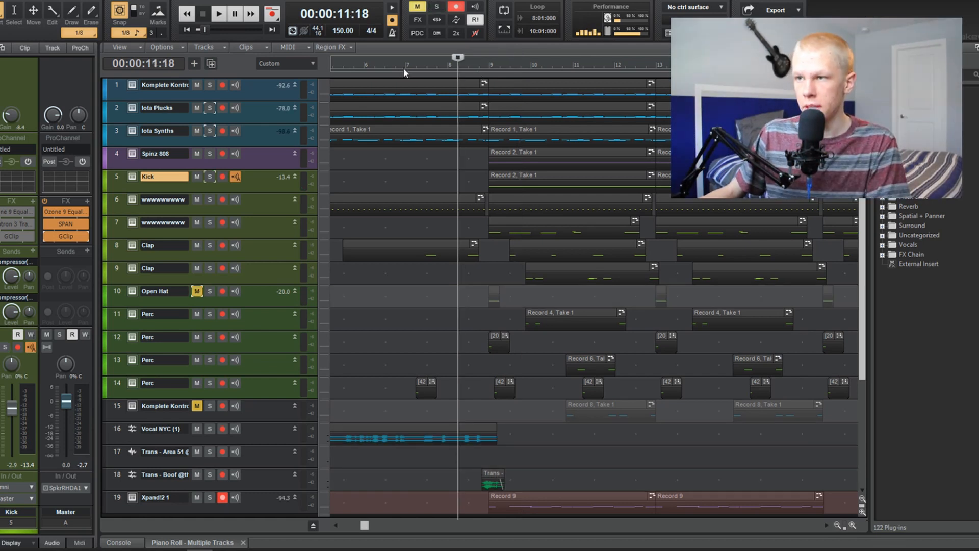
# Play the mix from 00:00:09:18 with the Open Hat track muted, and unmute the track
pyautogui.click(405, 68)
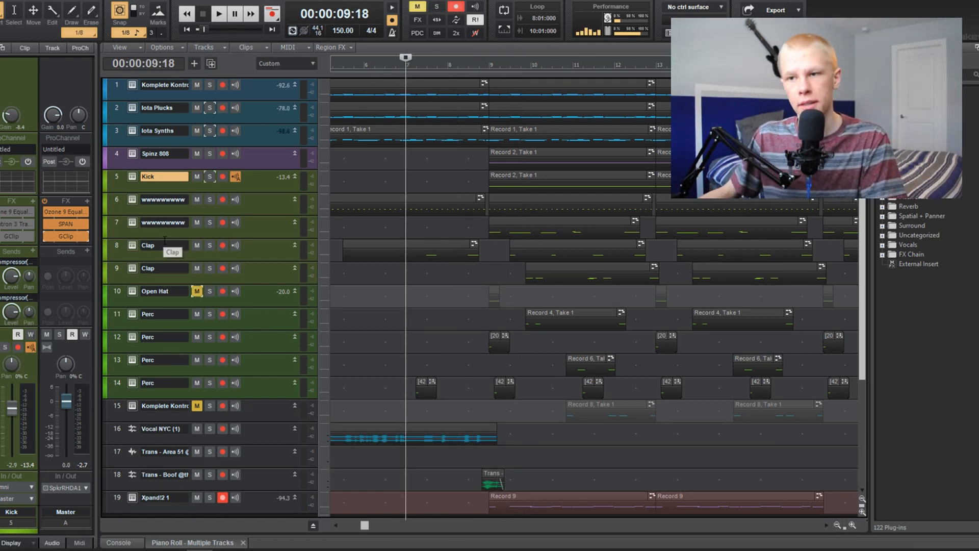
pyautogui.press('space')
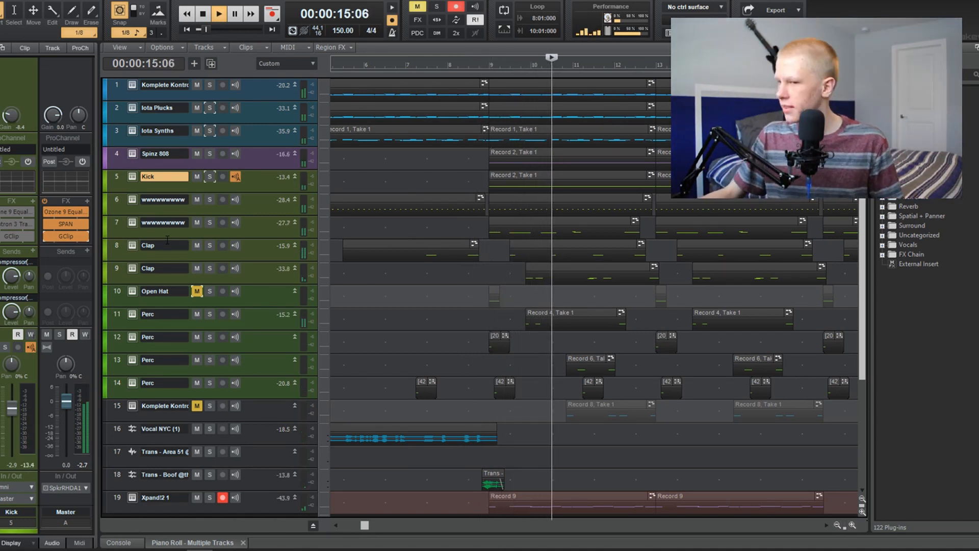
pyautogui.click(196, 291)
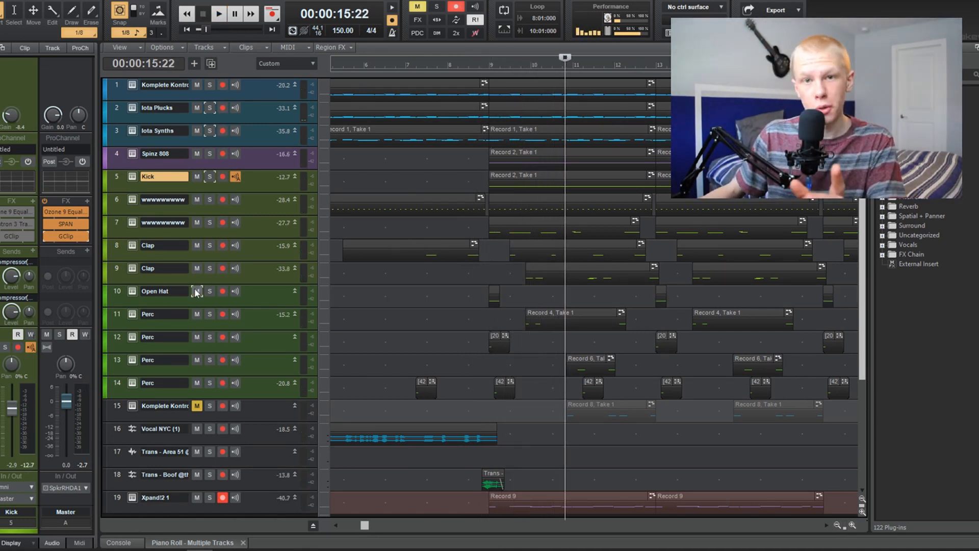
# Play the mix from 00:00:09:18 with the Open Hat track included
pyautogui.click(406, 66)
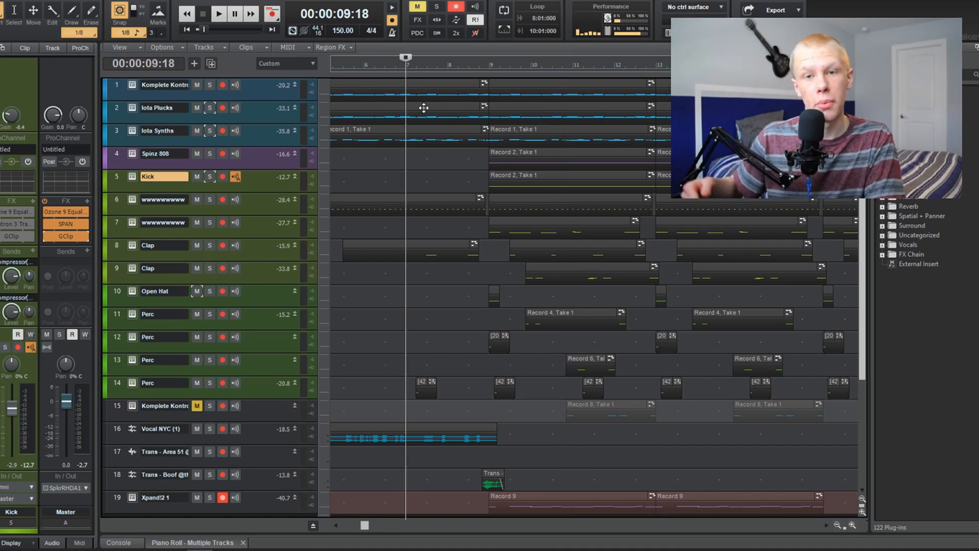
pyautogui.press('space')
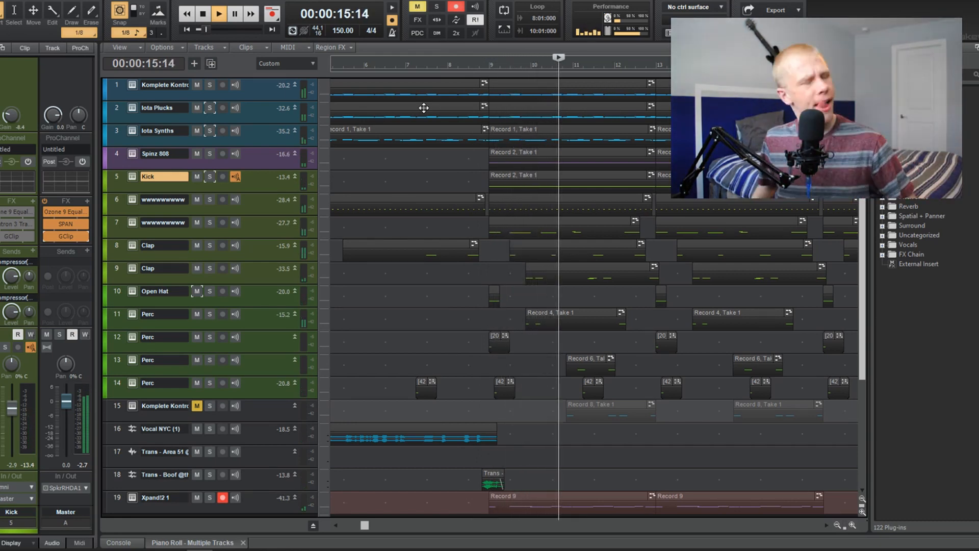
pyautogui.keyDown('ctrl'); pyautogui.click(223, 153); pyautogui.keyUp('ctrl')
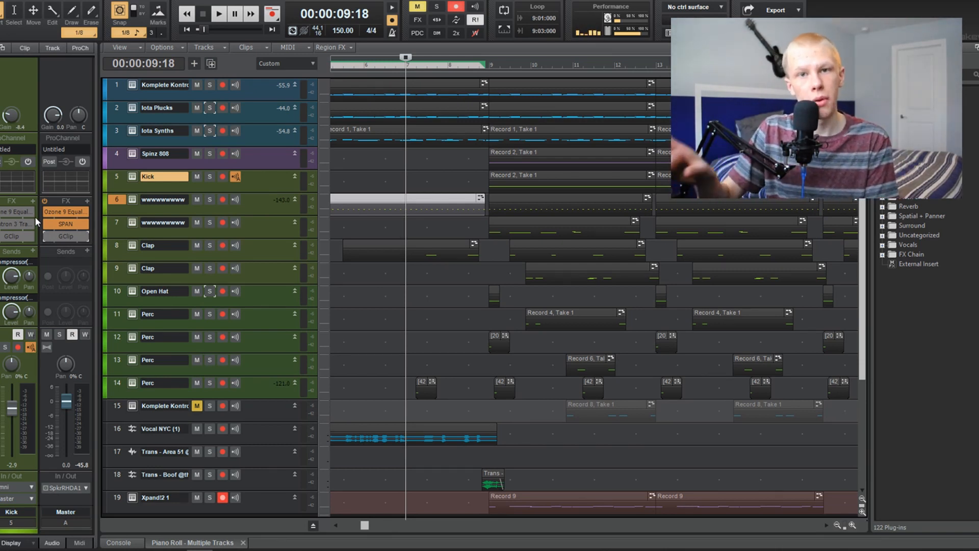
# Play the mix from 00:00:09:18 with GClip bypassed on the Master bus
pyautogui.press('space')
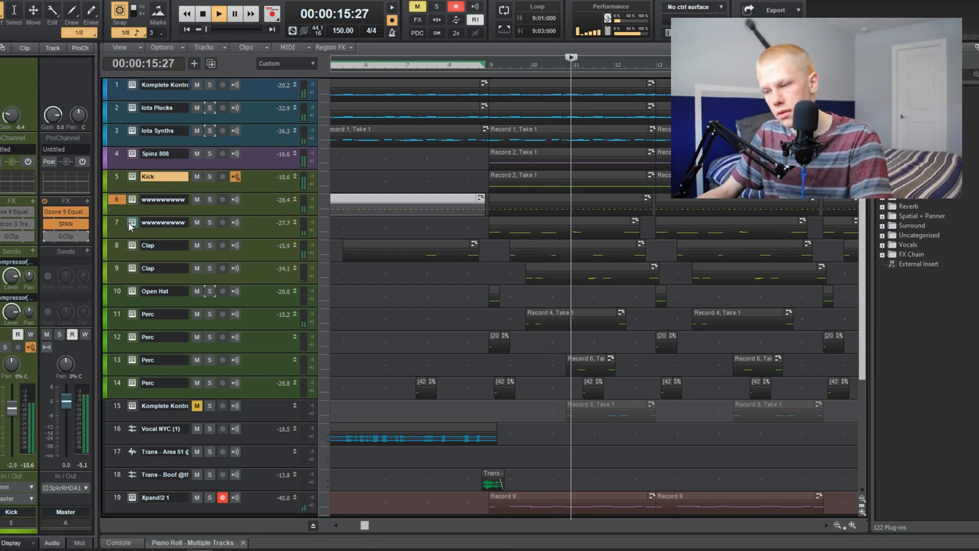
pyautogui.press('space')
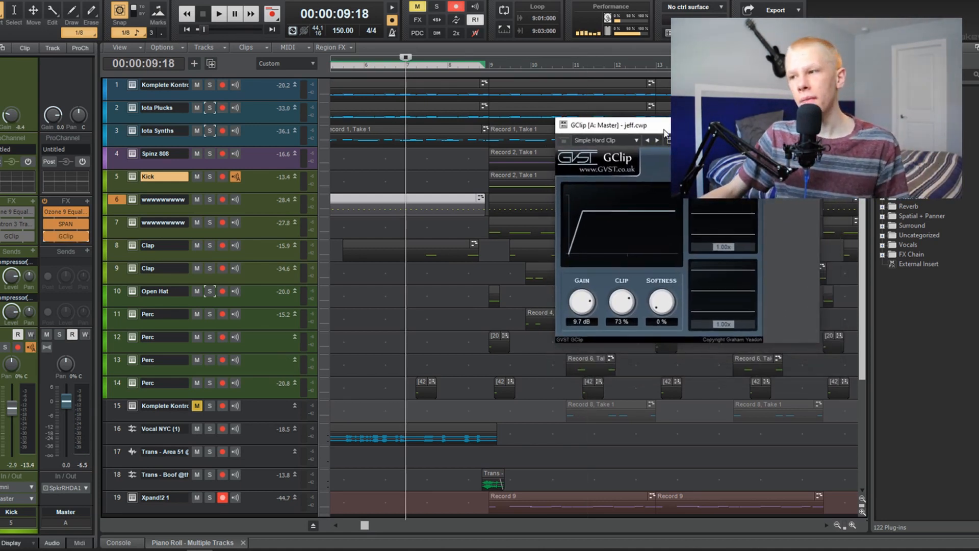
# Play the mix with the Master bus GClip window in view, lowering the system volume to 74
pyautogui.moveTo(668, 132); pyautogui.dragTo(644, 122)
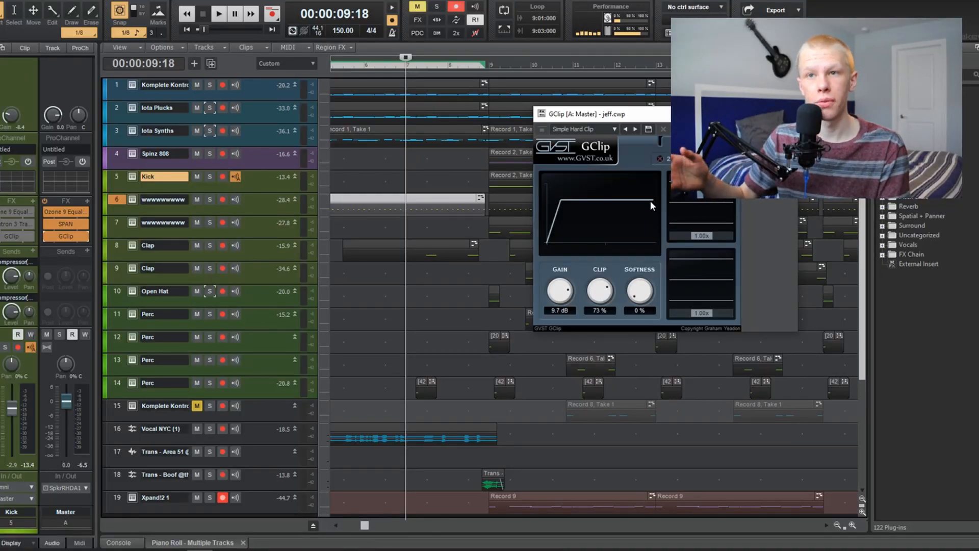
pyautogui.moveTo(633, 114); pyautogui.dragTo(626, 119)
pyautogui.press('space')
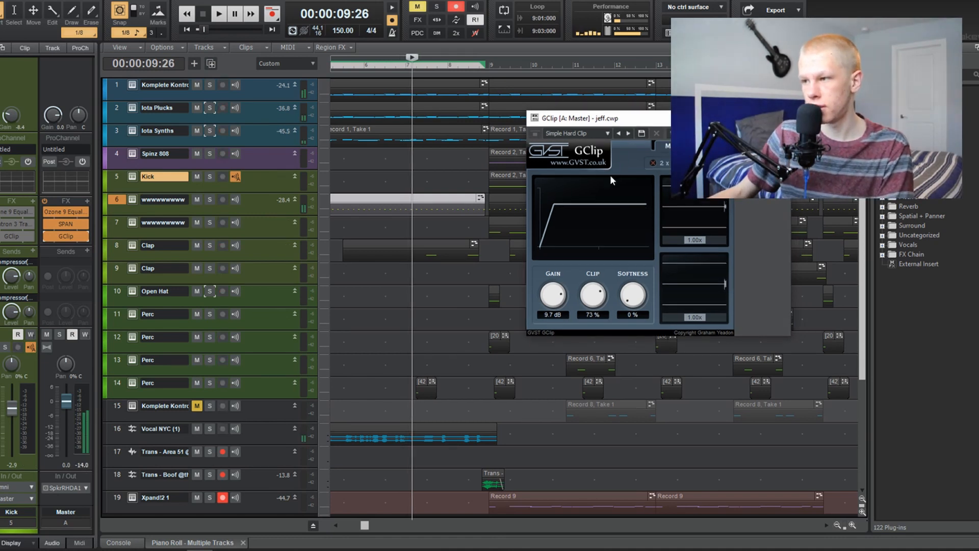
pyautogui.press('XF86AudioLowerVolume')
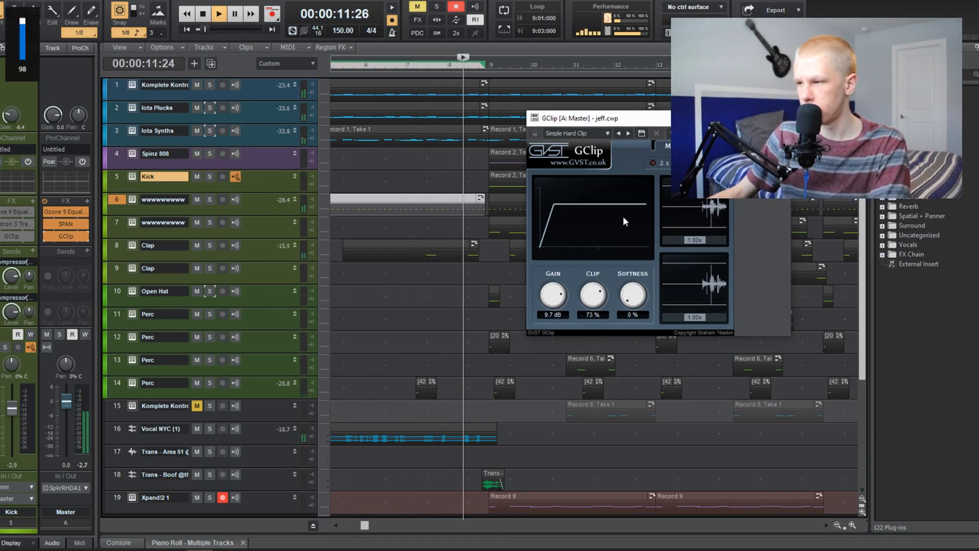
pyautogui.press('XF86AudioLowerVolume')
pyautogui.press('XF86AudioLowerVolume')
pyautogui.press('XF86AudioLowerVolume')
pyautogui.press('XF86AudioLowerVolume')
pyautogui.press('XF86AudioLowerVolume')
pyautogui.press('XF86AudioLowerVolume')
pyautogui.press('XF86AudioLowerVolume')
pyautogui.press('XF86AudioLowerVolume')
pyautogui.press('XF86AudioLowerVolume')
pyautogui.press('XF86AudioLowerVolume')
pyautogui.press('XF86AudioLowerVolume')
pyautogui.press('XF86AudioLowerVolume')
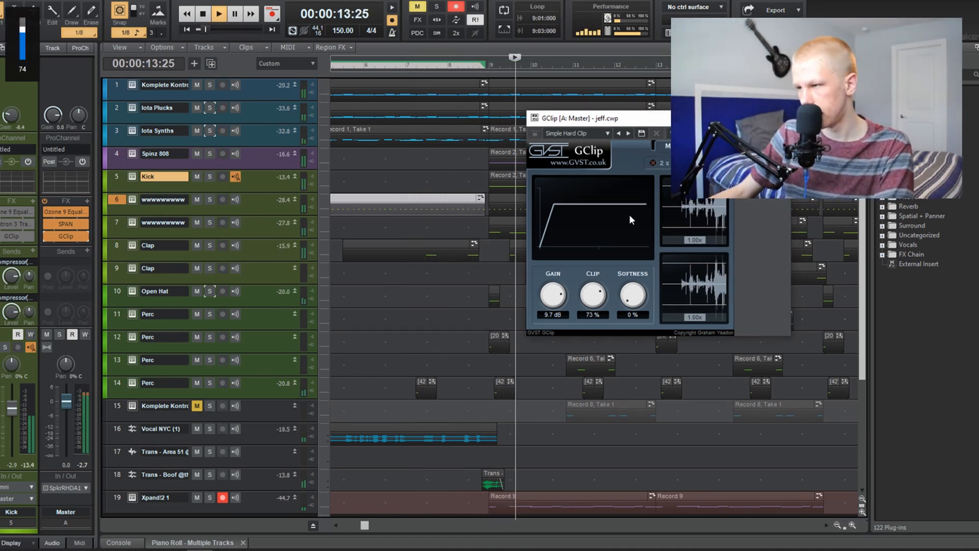
pyautogui.press('space')
# Play the soloed Kick with the GClip window in view to examine its waveform against the clipping limits, and unsolo the track
pyautogui.moveTo(717, 302); pyautogui.dragTo(456, 258)
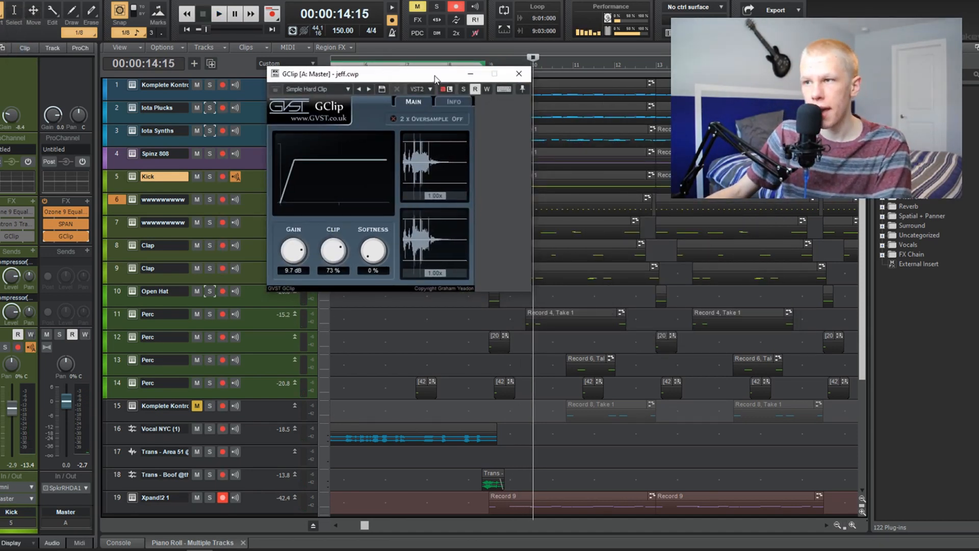
pyautogui.moveTo(435, 78); pyautogui.dragTo(258, 160)
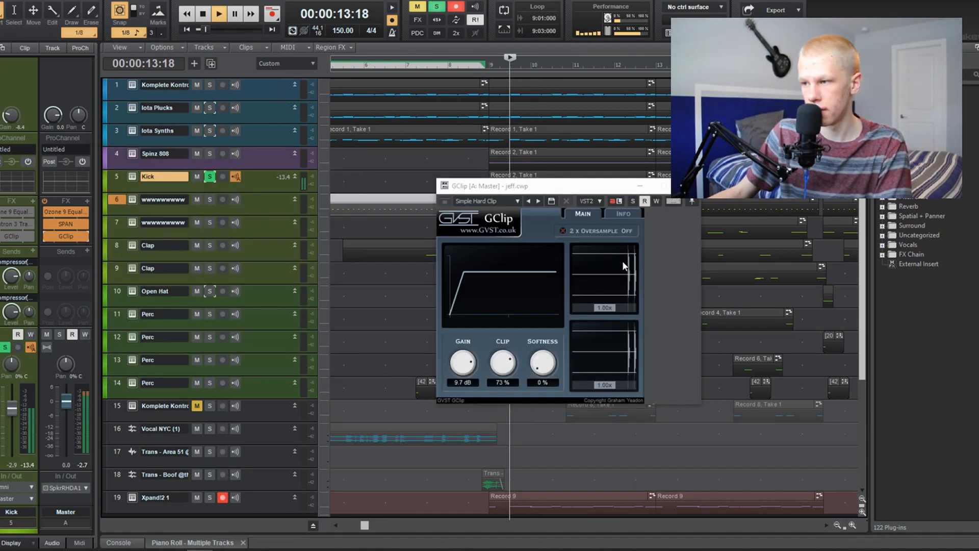
pyautogui.press('space')
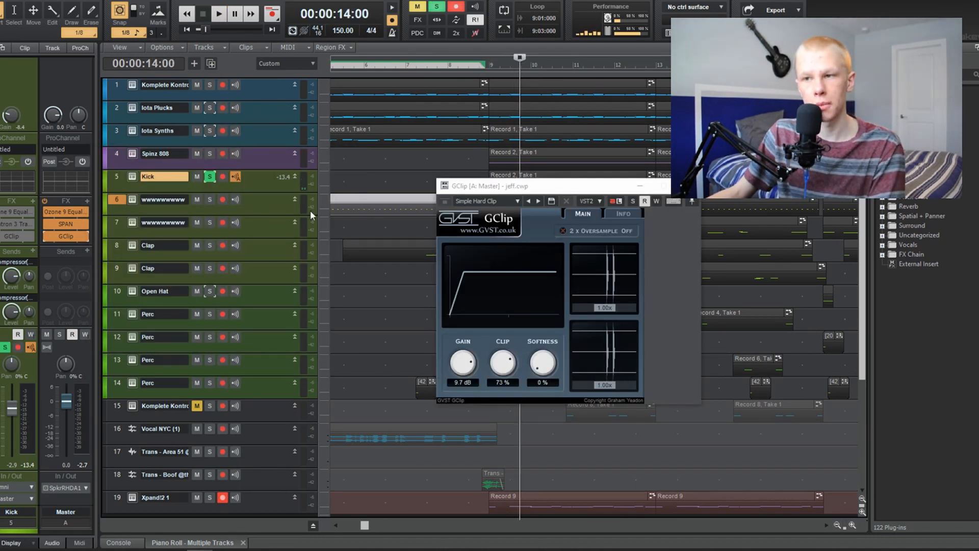
pyautogui.click(210, 177)
# Play the full mix from measure 9 to examine its clipping in GClip, and close the plug-in window
pyautogui.click(490, 66)
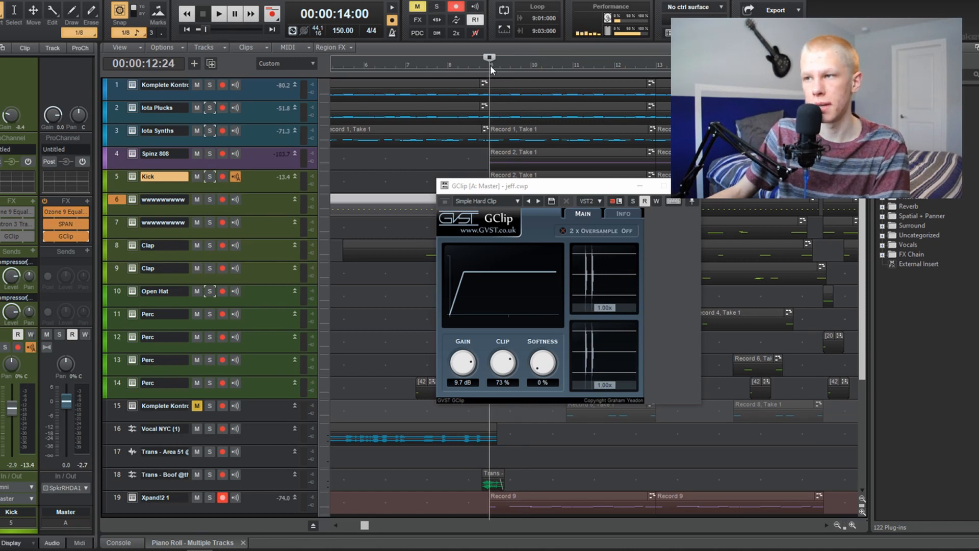
pyautogui.press('space')
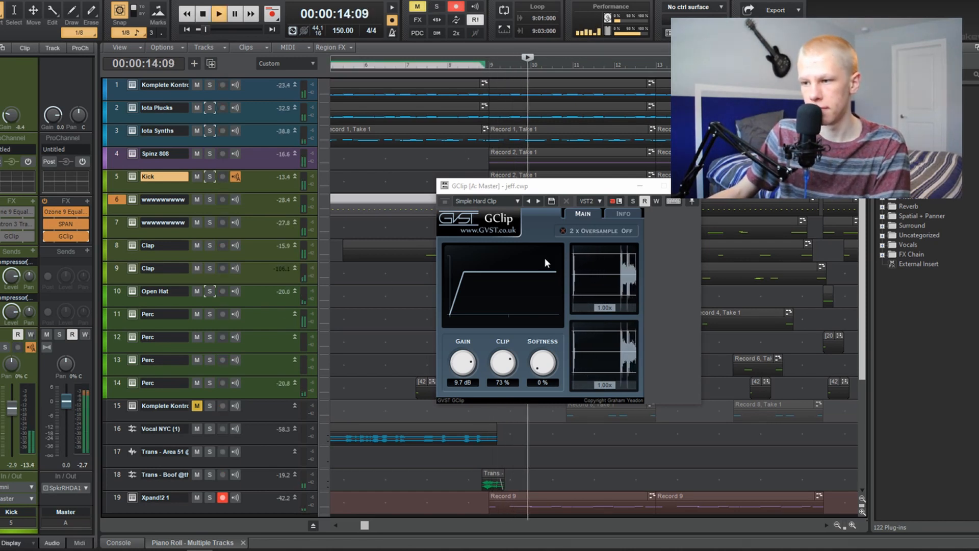
pyautogui.click(688, 186)
pyautogui.scroll(-2, 475, 270)
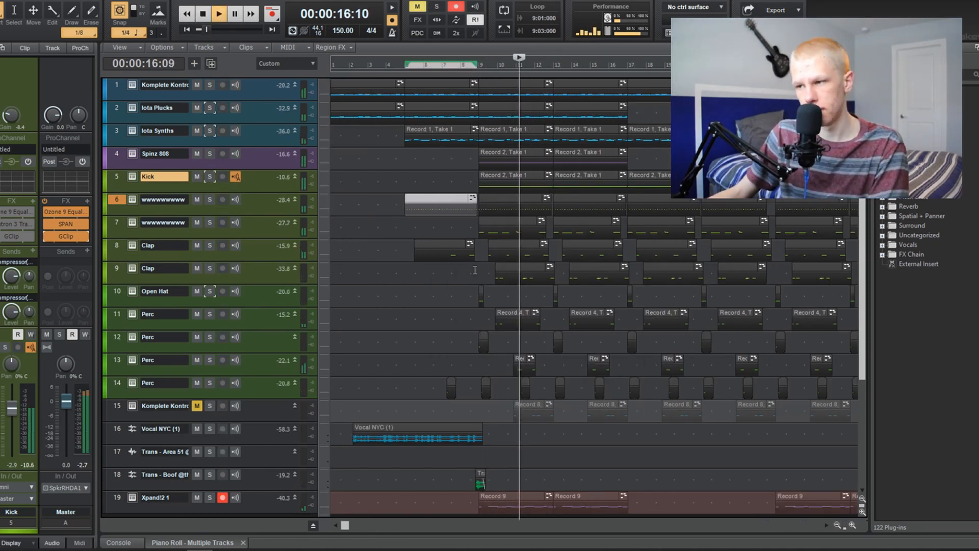
pyautogui.scroll(2, 475, 270)
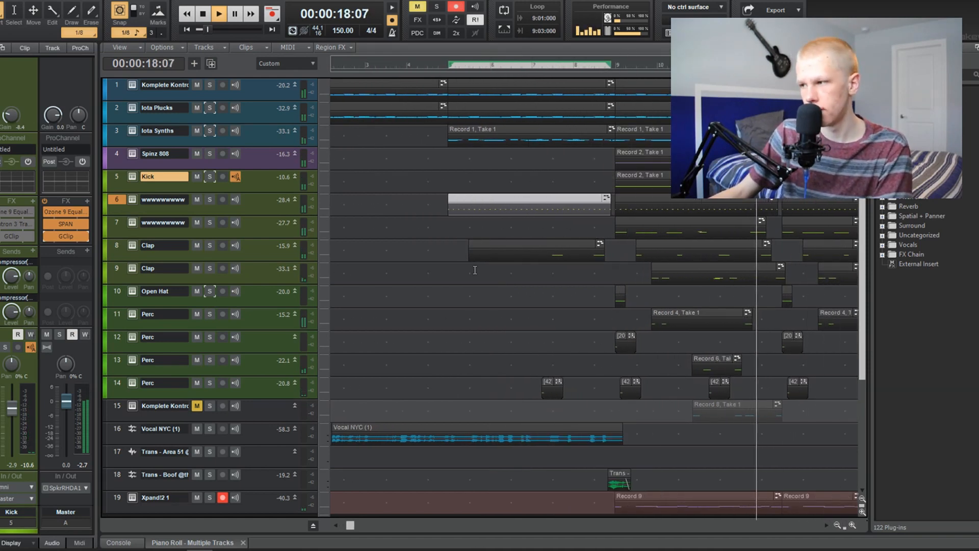
pyautogui.scroll(-2, 475, 271)
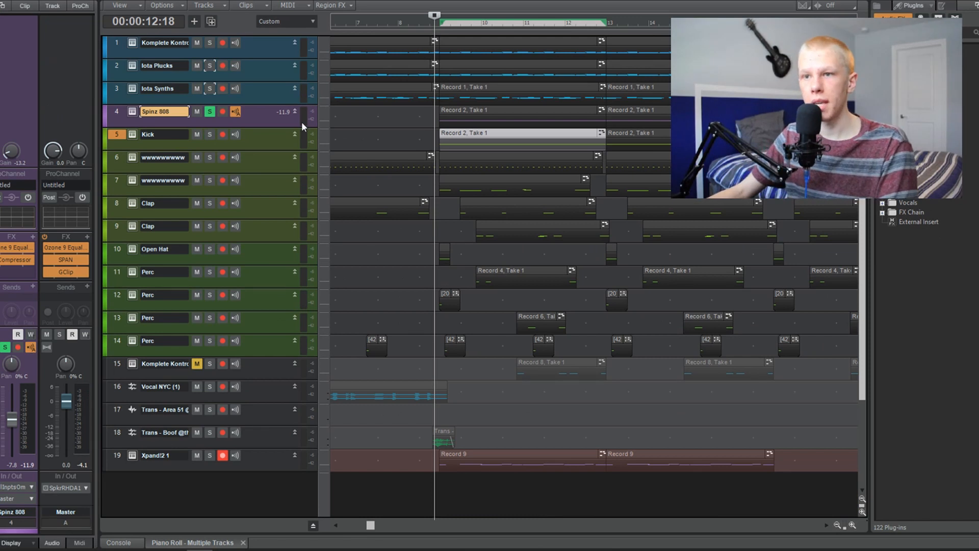
# Play the soloed Spinz 808 and Kick from 00:00:12:24 to examine the side-chained gain reduction in the 808's MCompressor
pyautogui.press('space')
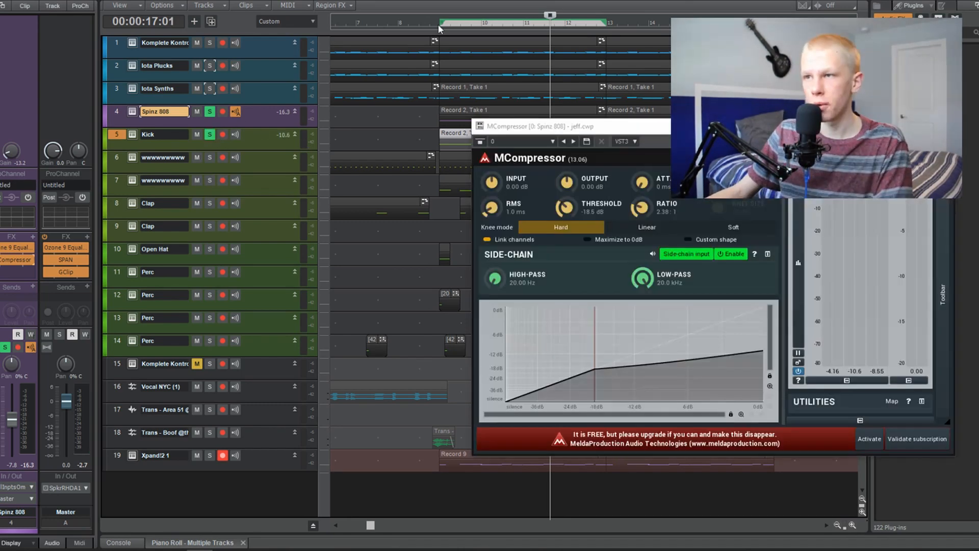
pyautogui.moveTo(681, 133); pyautogui.dragTo(301, 137)
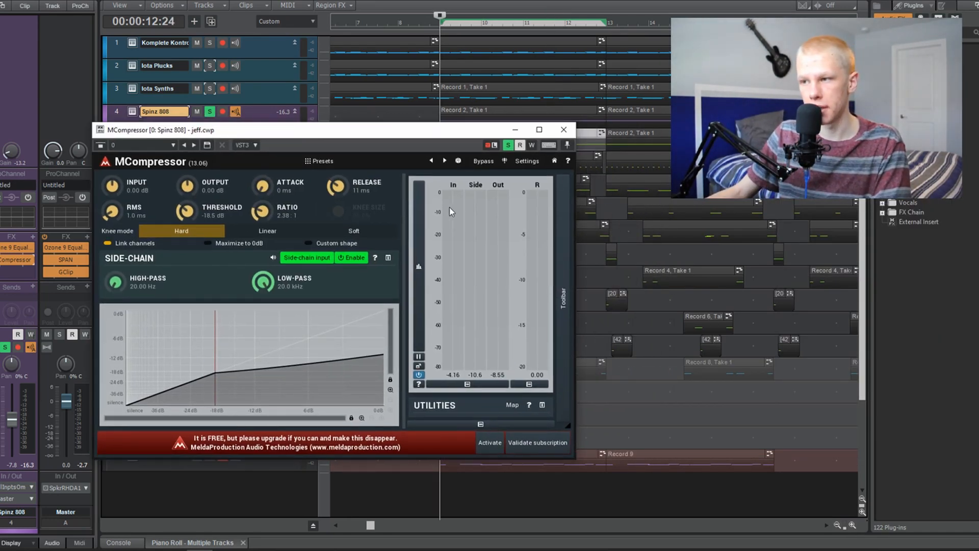
pyautogui.press('space')
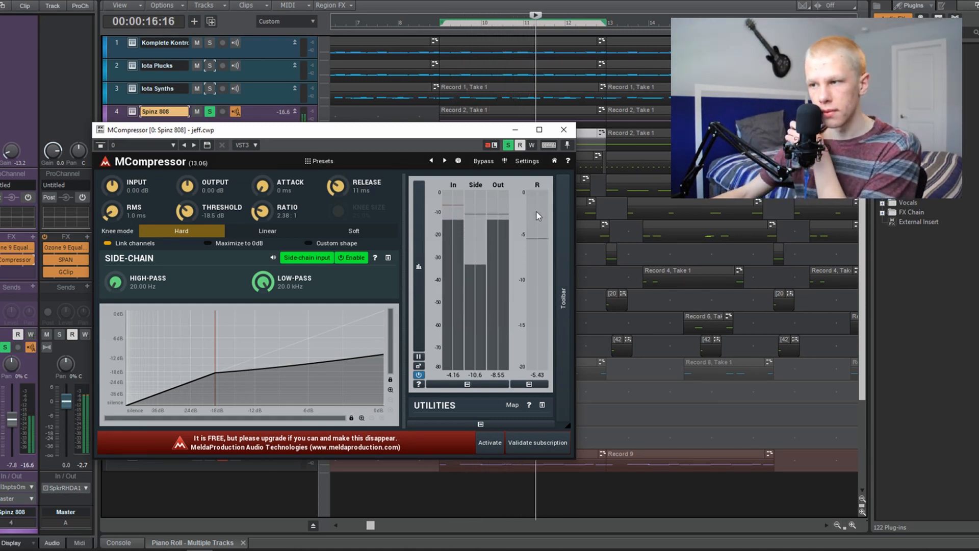
pyautogui.press('space')
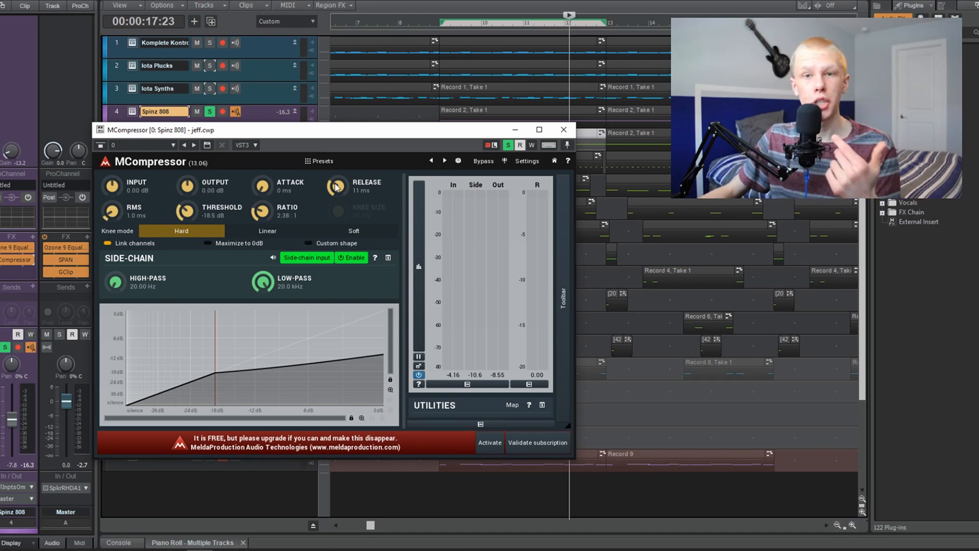
# Close the MCompressor window and play the soloed Spinz 808 and Kick together from measure 9
pyautogui.click(564, 129)
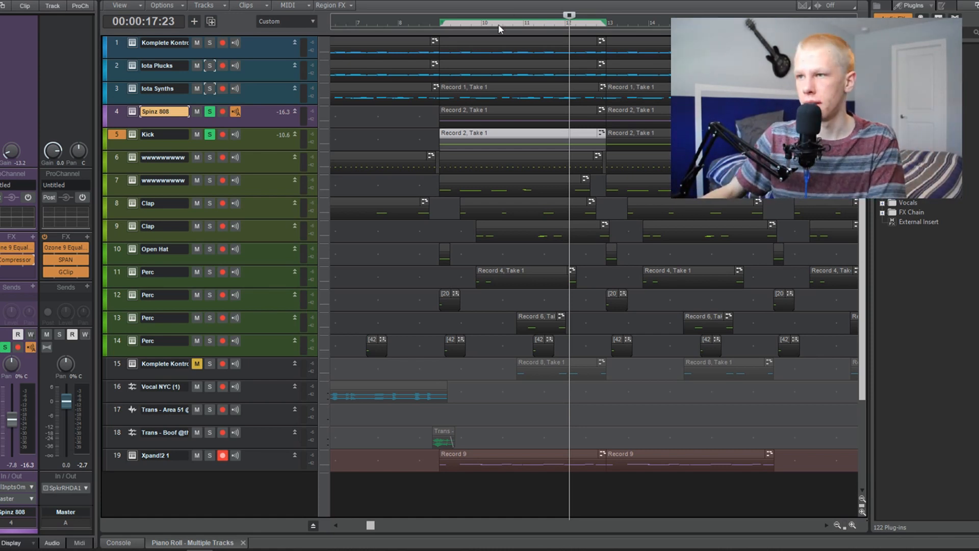
pyautogui.click(440, 28)
pyautogui.press('space')
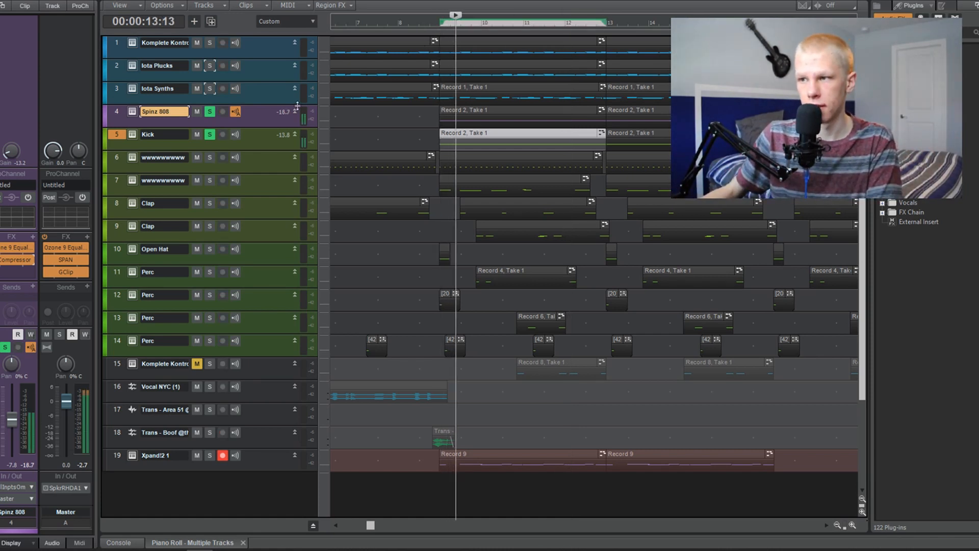
pyautogui.press('space')
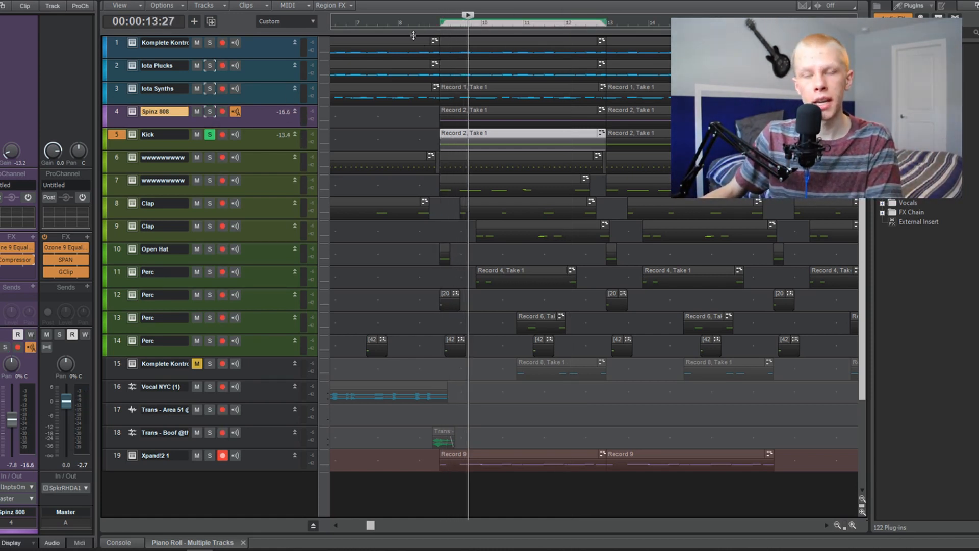
# Play the Kick without the Spinz 808 and solo the 808 again to compare them combined
pyautogui.press('space')
pyautogui.press('space')
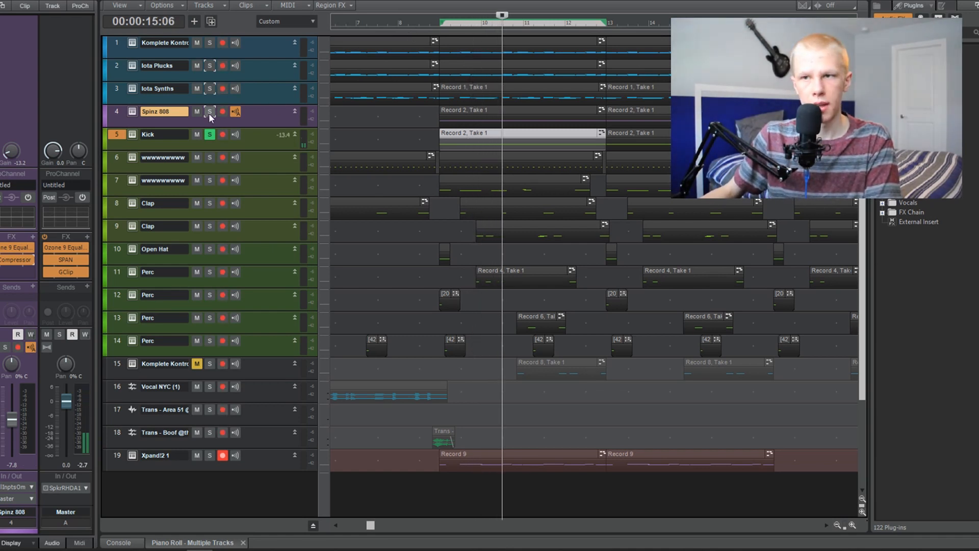
pyautogui.press('space')
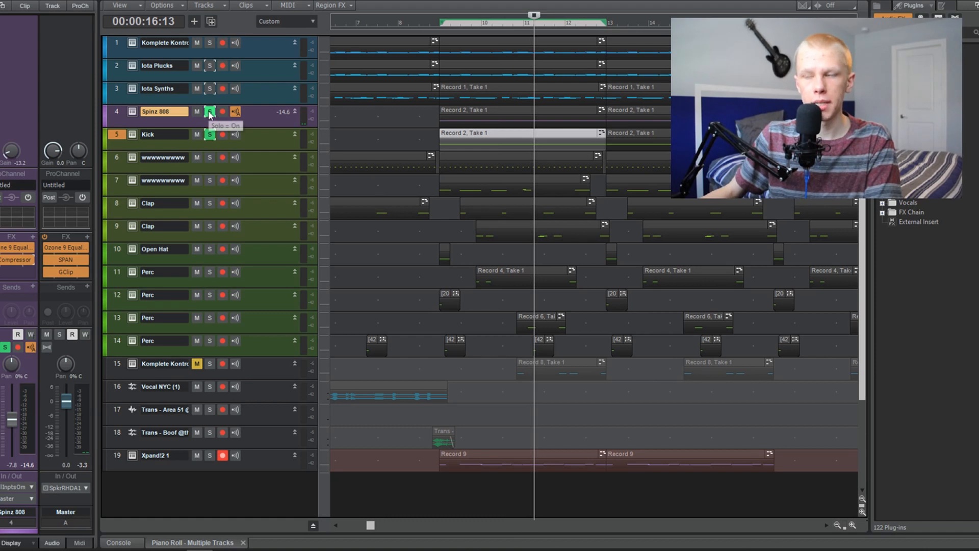
# Play the soloed Spinz 808 and Kick combined to hear how the side-chained 808 sits with the kick
pyautogui.press('space')
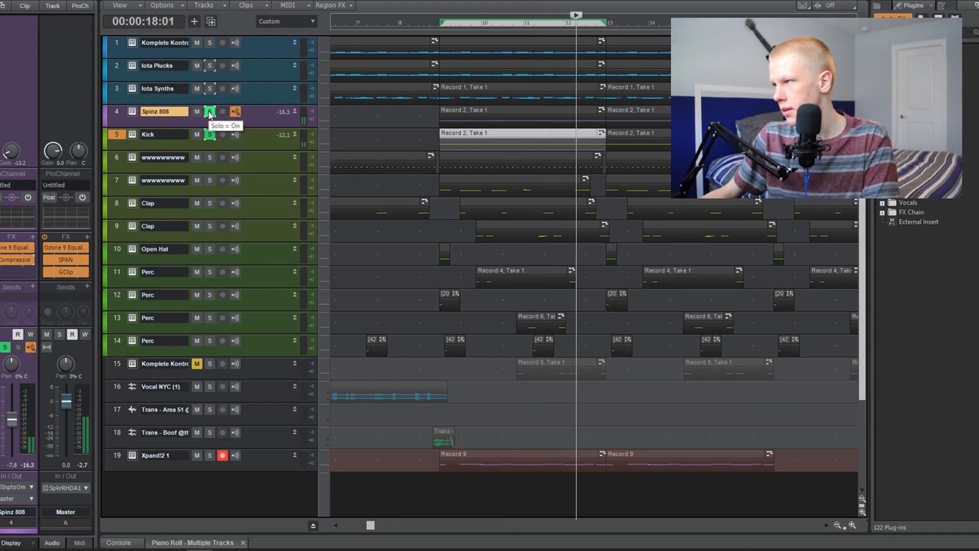
pyautogui.press('space')
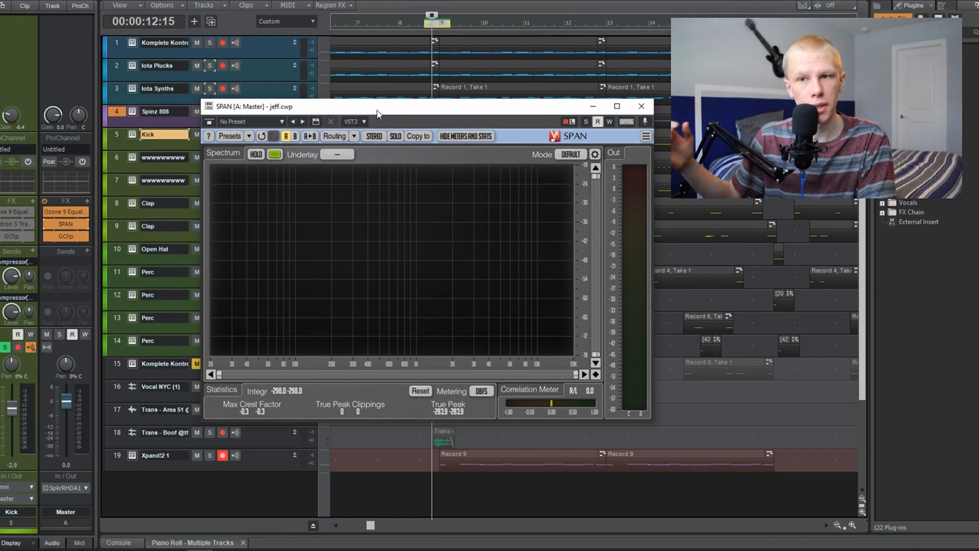
# Play the soloed Kick to examine its spectrum in the Master bus's SPAN, and play the arrangement from the start
pyautogui.press('space')
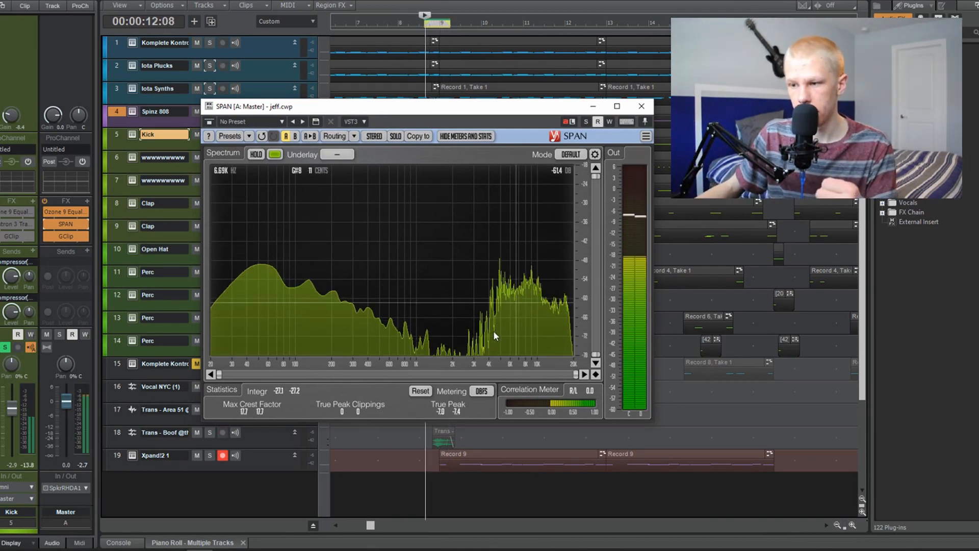
pyautogui.press('space')
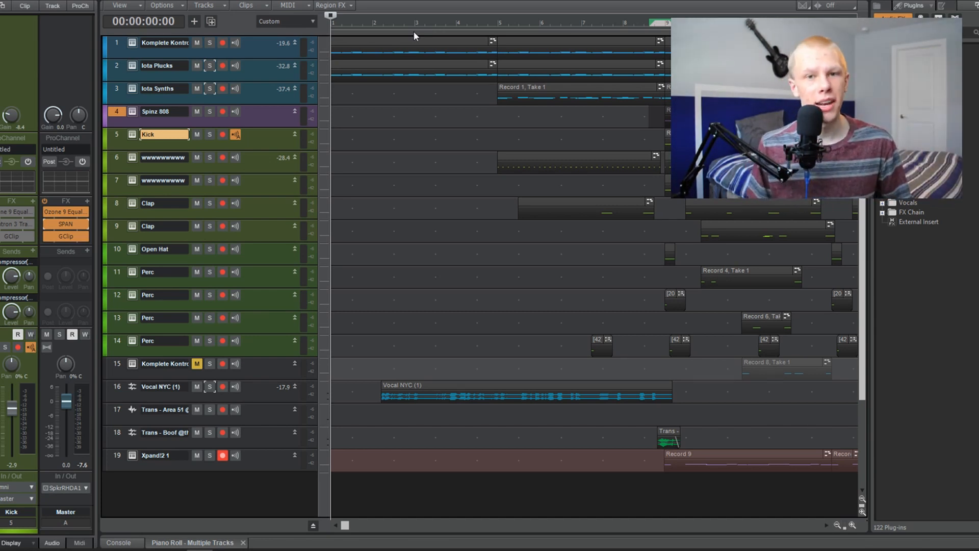
pyautogui.press('space')
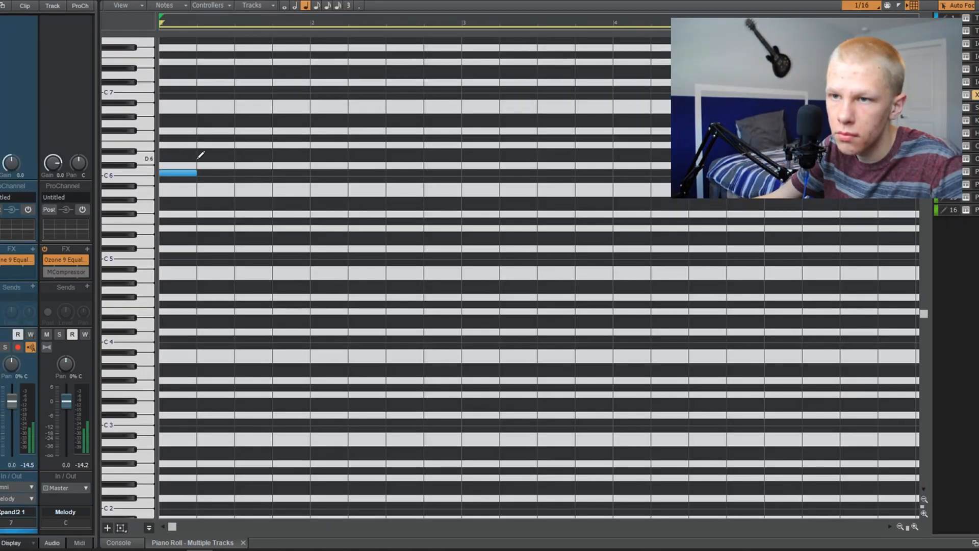
# Add Xpand!2 notes on beats 2 to 4 of measure 1 and lower the beat 2 note from F6 to Eb6
pyautogui.click(210, 138)
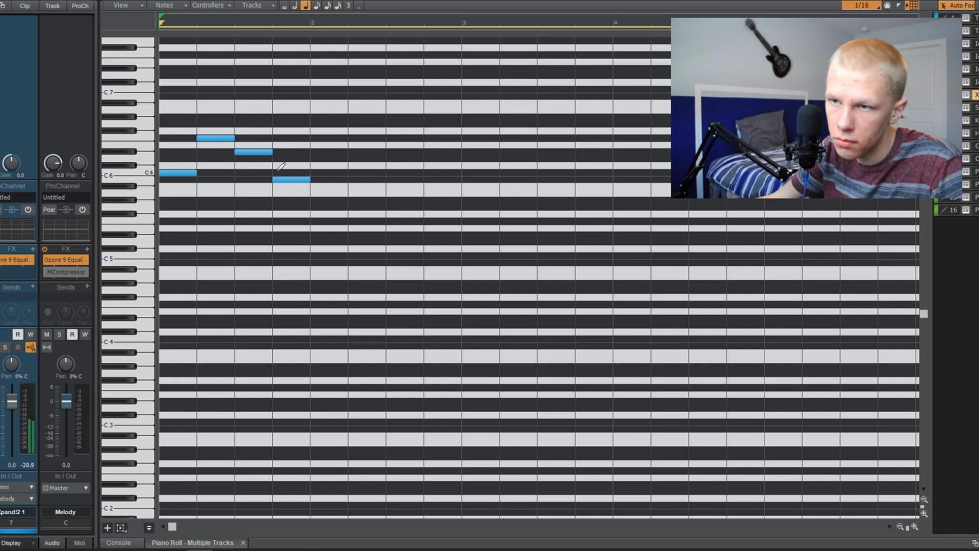
pyautogui.press('space')
pyautogui.moveTo(219, 137); pyautogui.dragTo(219, 153)
pyautogui.press('q')
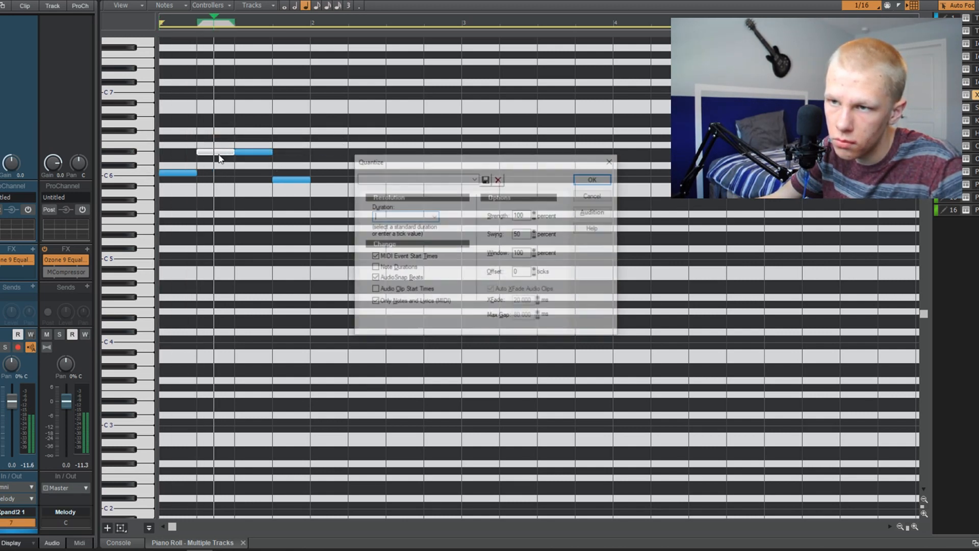
pyautogui.click(613, 160)
# Rework measure 1 with Eb6 and F6 eighth notes on beat 2, Ab5 on beat 3 and G5 on beat 4
pyautogui.press('w')
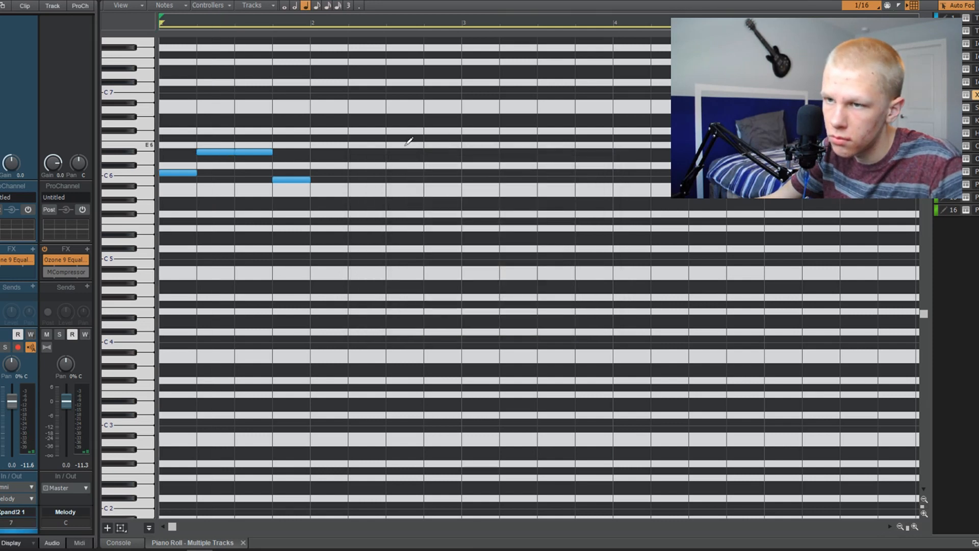
pyautogui.press('space')
pyautogui.moveTo(255, 151); pyautogui.dragTo(287, 172)
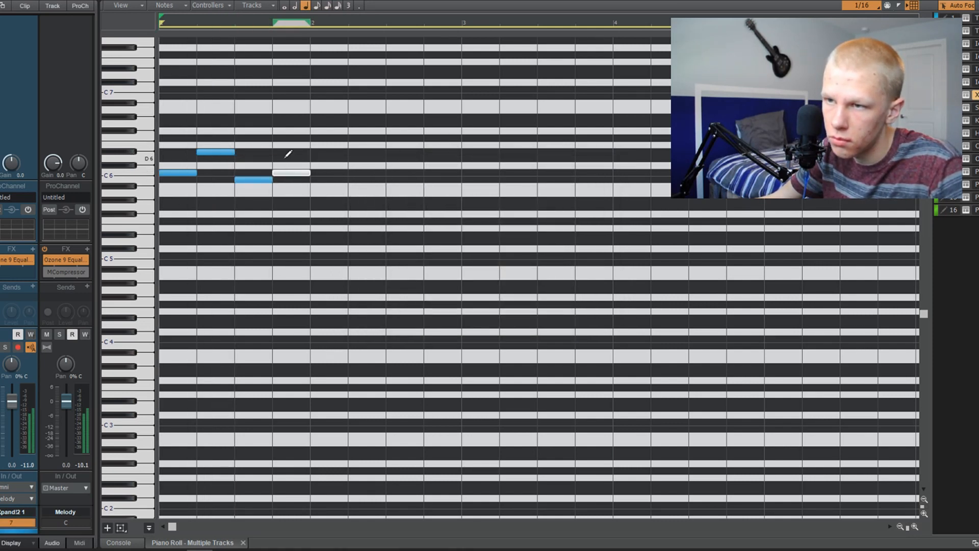
pyautogui.click(221, 138)
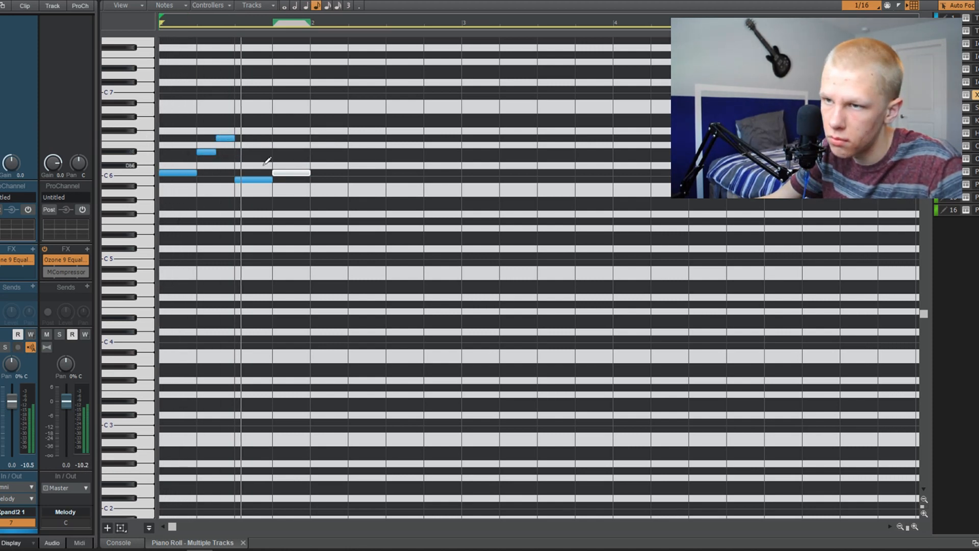
pyautogui.moveTo(259, 179); pyautogui.dragTo(284, 206)
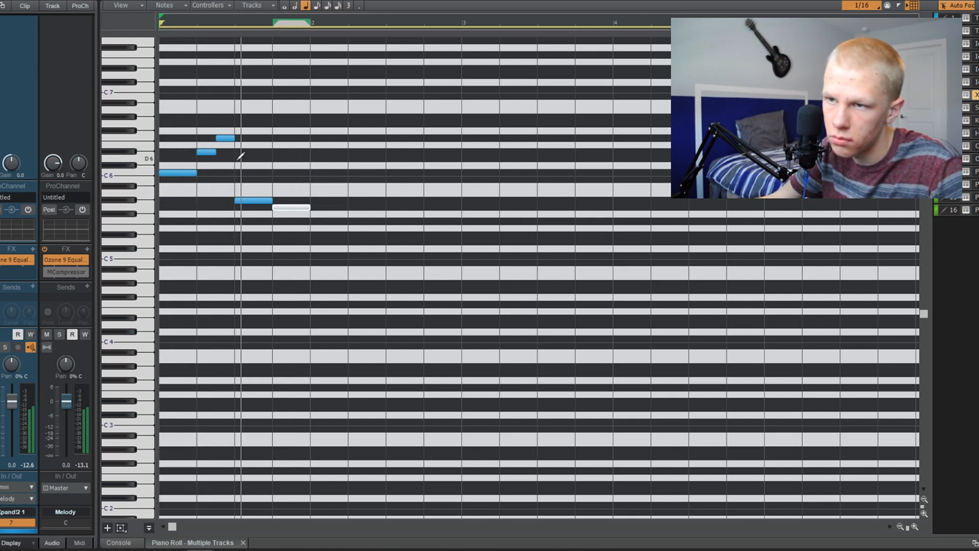
# Play back the measure 1 melody and set the project tempo to 160
pyautogui.press('space')
pyautogui.press('space')
pyautogui.press('d')
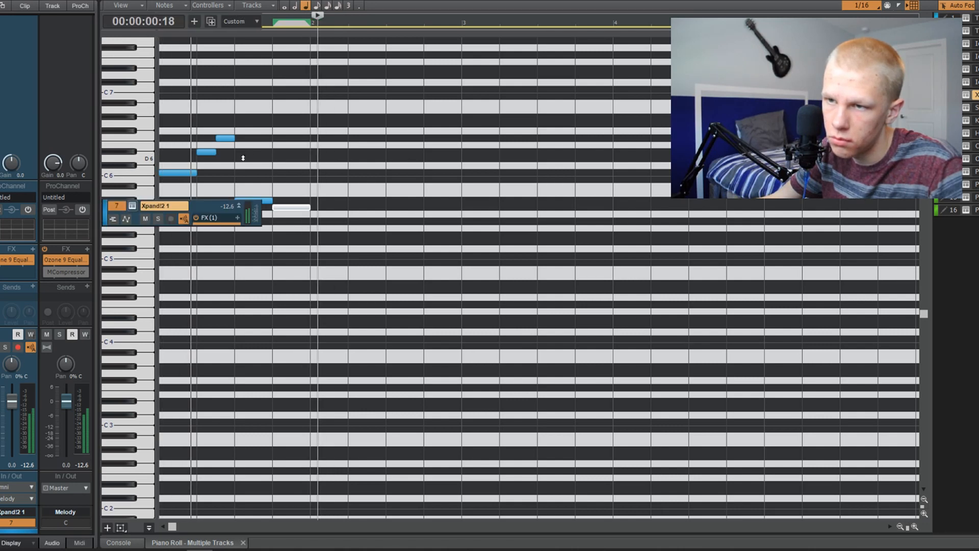
pyautogui.press('space')
pyautogui.press('c')
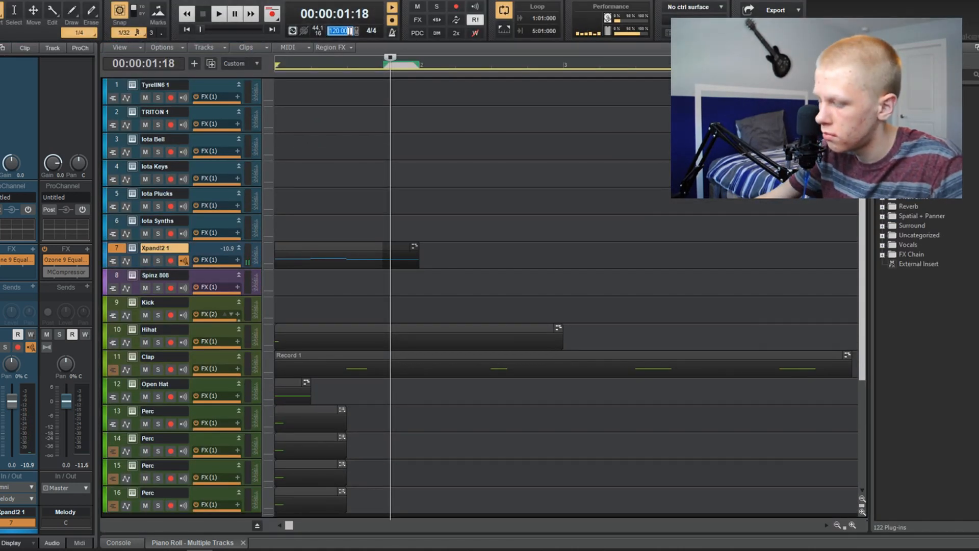
pyautogui.press('Return')
pyautogui.press('space')
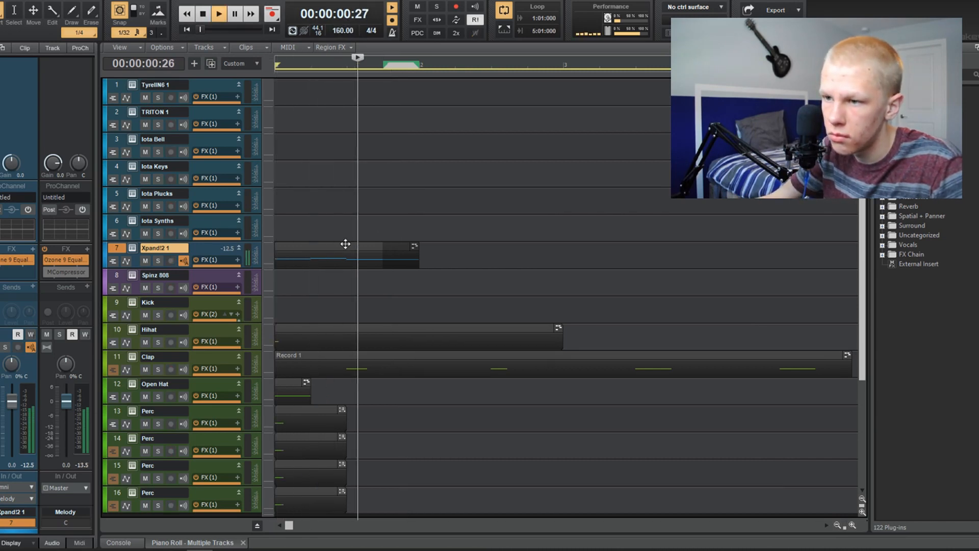
pyautogui.press('space')
# Open the Xpand!2 clip in the Piano Roll and add a top line of C7, C7, D7 and Eb7 across measure 1
pyautogui.click(345, 244)
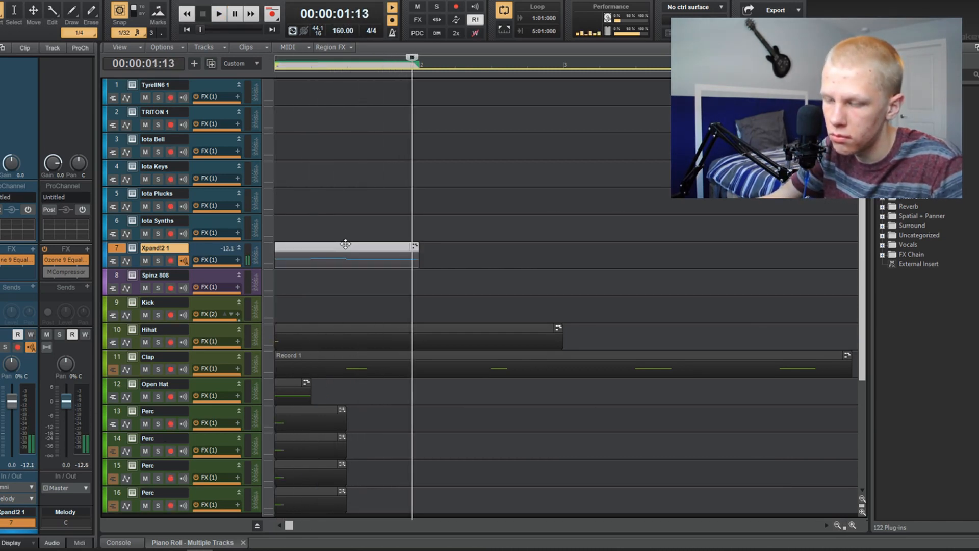
pyautogui.doubleClick(345, 244)
pyautogui.press('space')
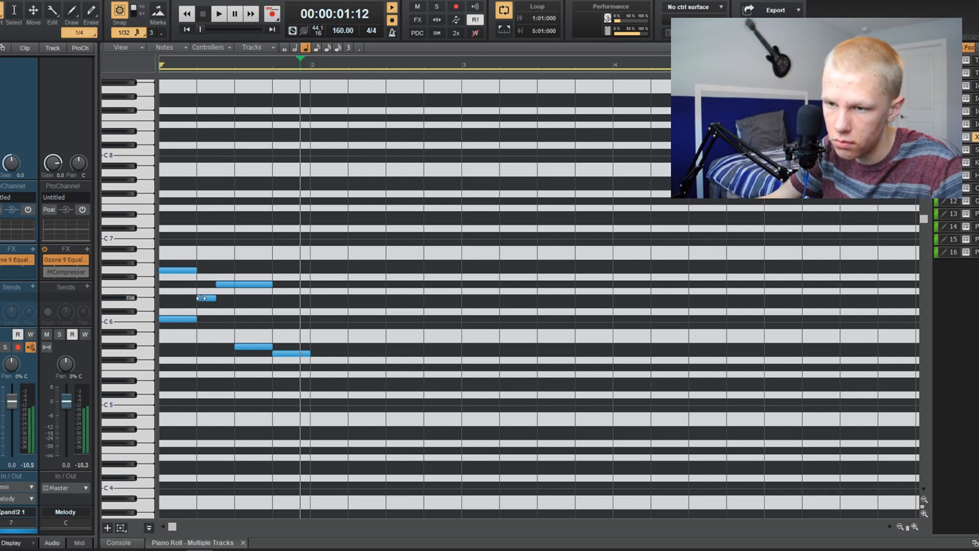
pyautogui.click(175, 241)
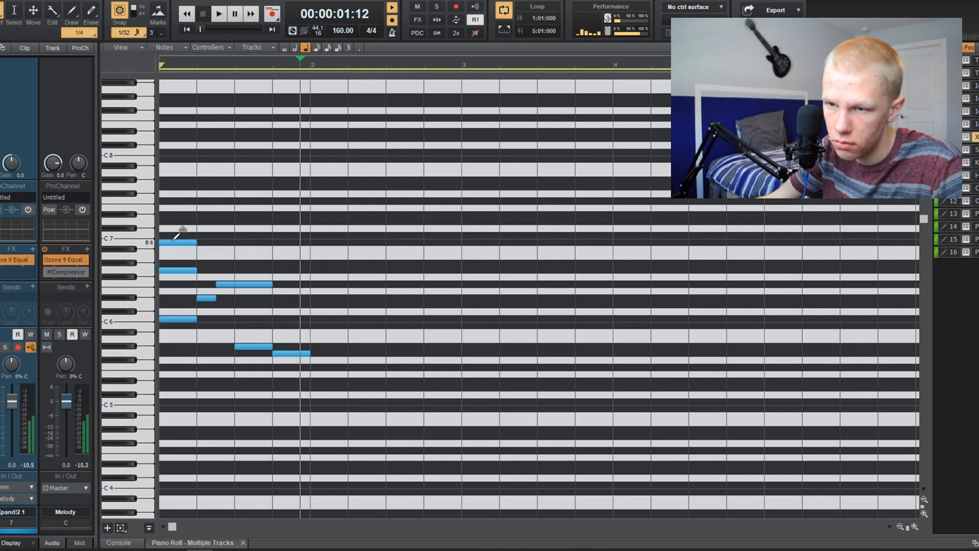
pyautogui.moveTo(175, 236); pyautogui.dragTo(177, 236)
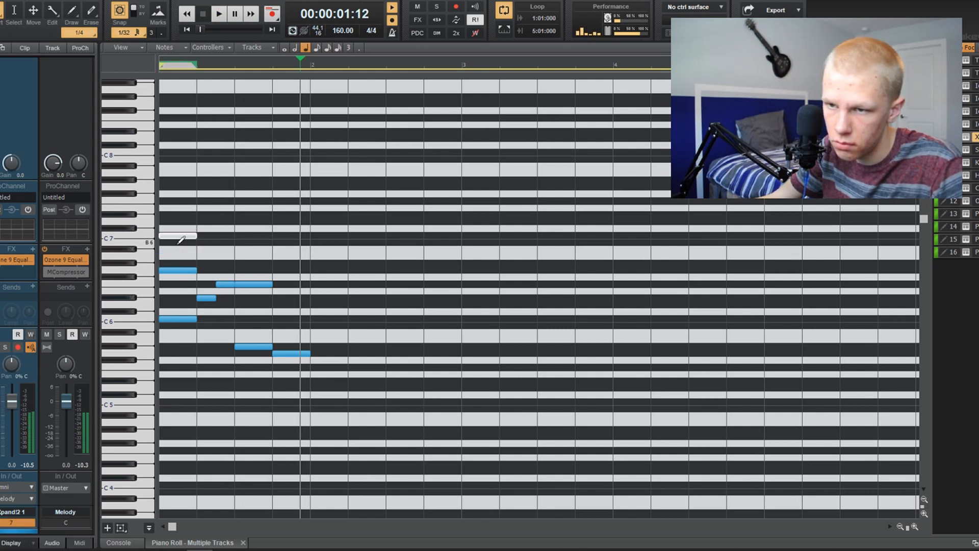
pyautogui.click(214, 236)
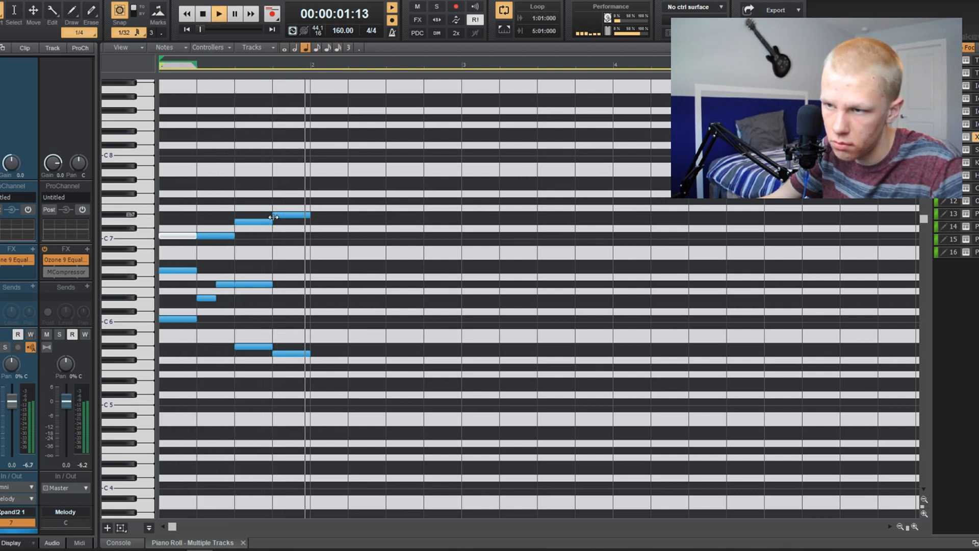
pyautogui.press('space')
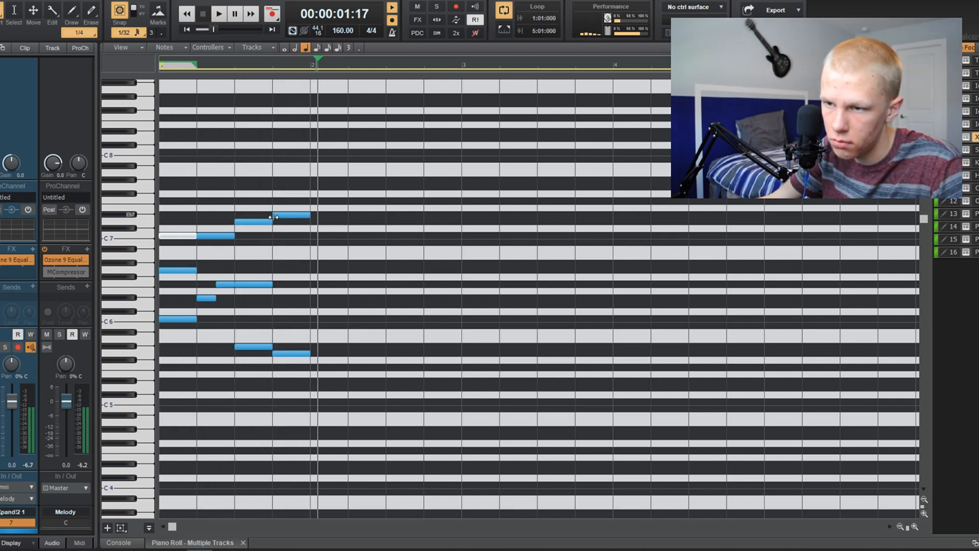
# Add a low G5 note on beat 1 of measure 1 and play the harmonized melody
pyautogui.click(162, 369)
pyautogui.click(176, 367)
pyautogui.click(176, 367)
pyautogui.moveTo(176, 366); pyautogui.dragTo(177, 352)
pyautogui.press('space')
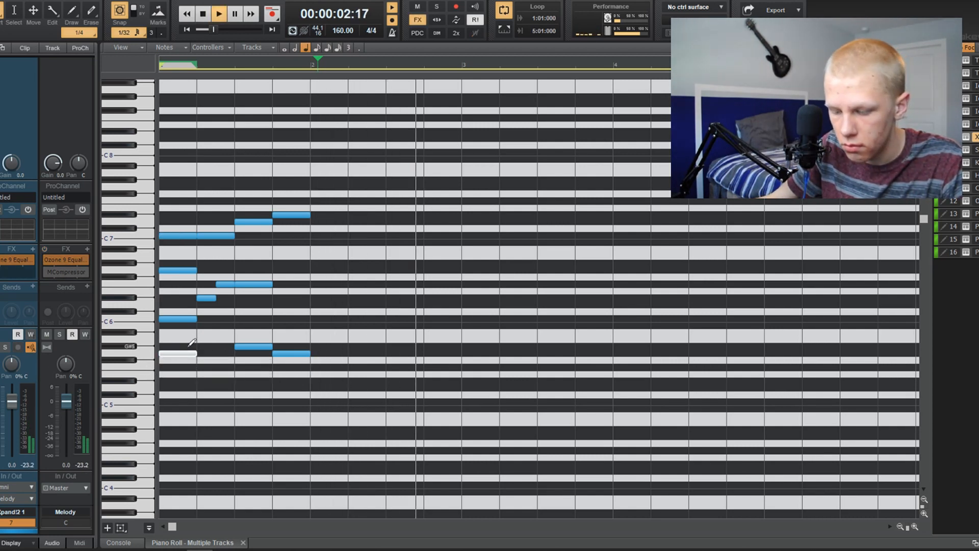
pyautogui.press('space')
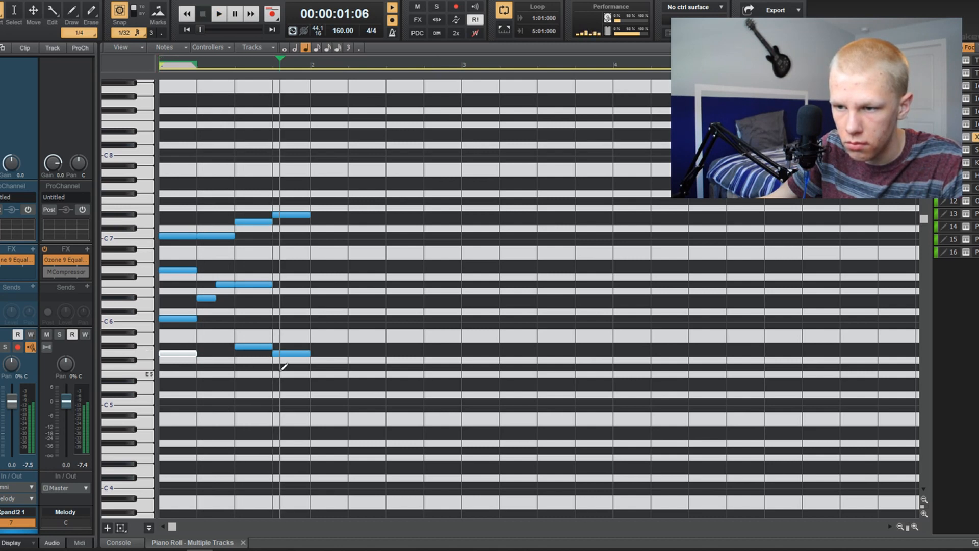
# Add a D6 note on beat 3 and a quarter-length F6 note on beat 4 of measure 1
pyautogui.press('space')
pyautogui.press('space')
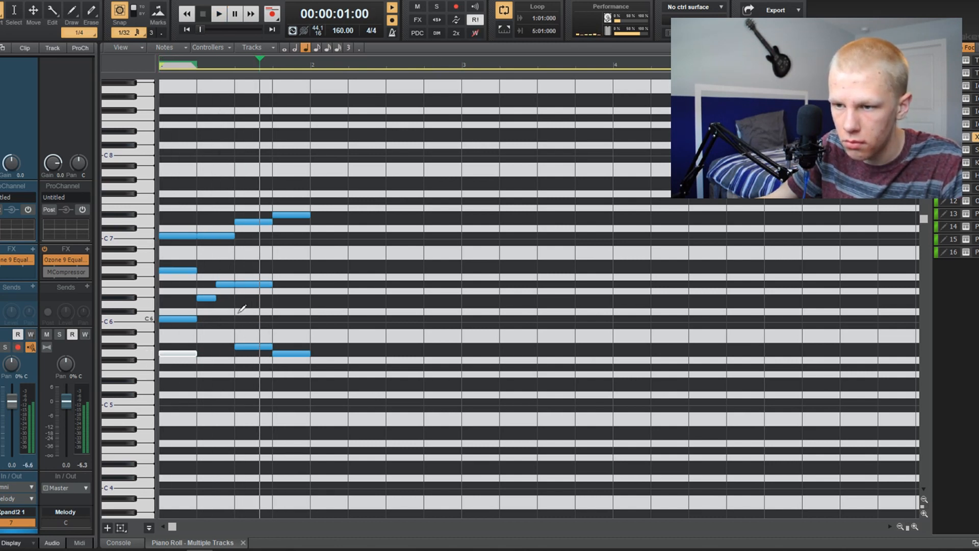
pyautogui.click(237, 305)
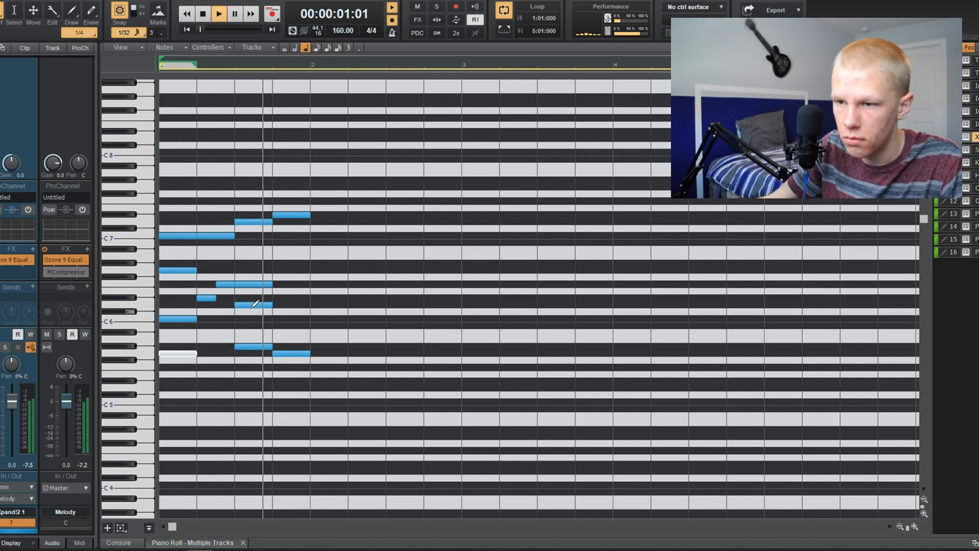
pyautogui.press('space')
pyautogui.moveTo(279, 281); pyautogui.dragTo(310, 285)
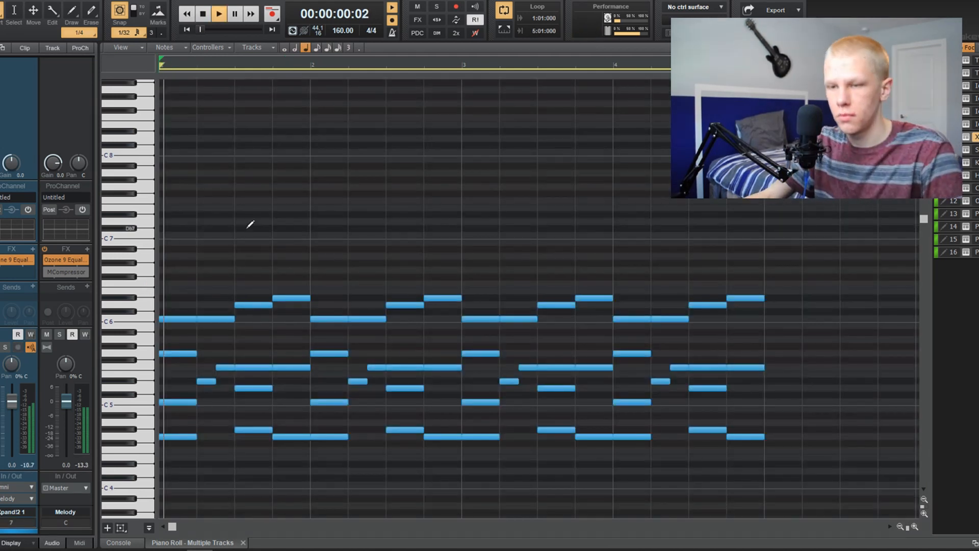
# Play the four-measure melody and shorten the F6 note at the end of measure 2 to an eighth note
pyautogui.scroll(-3, 249, 216)
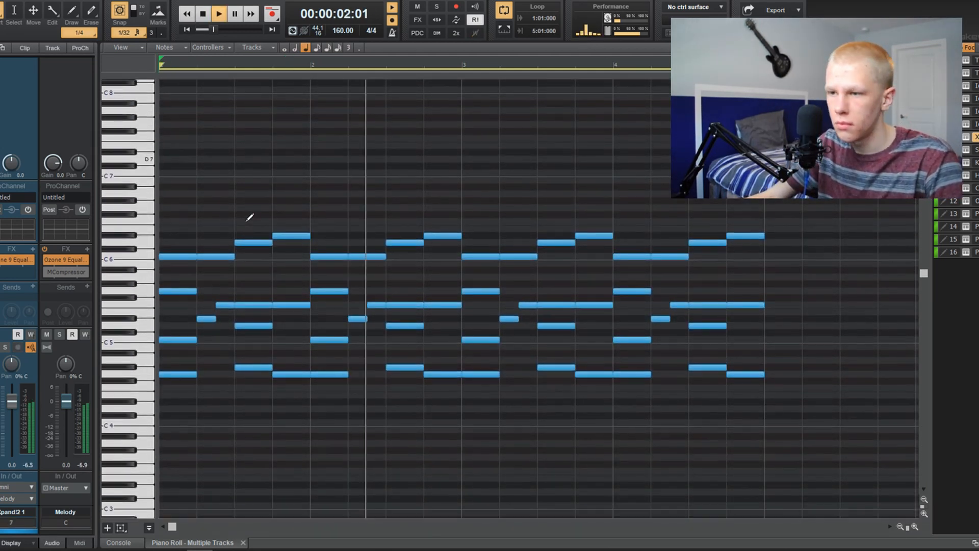
pyautogui.press('space')
pyautogui.press('space')
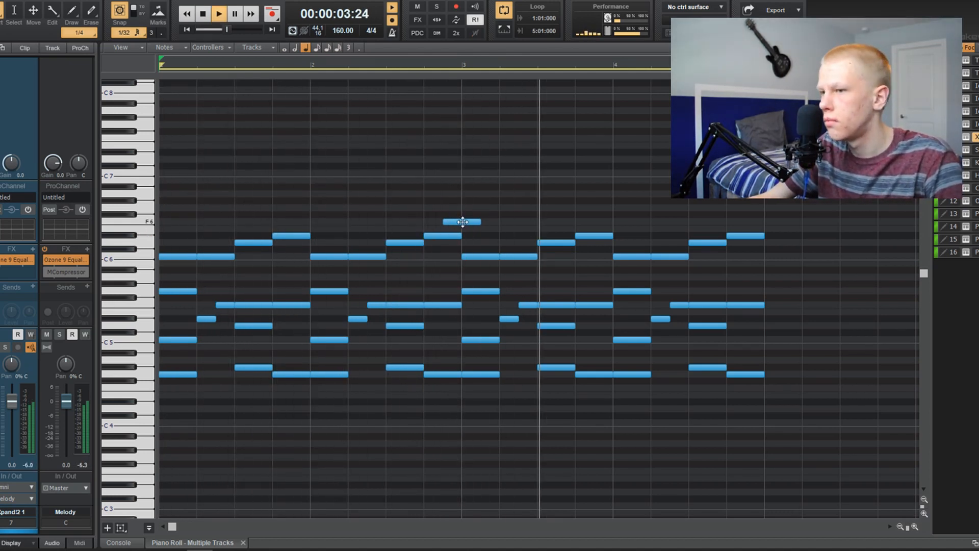
pyautogui.moveTo(480, 222); pyautogui.dragTo(461, 222)
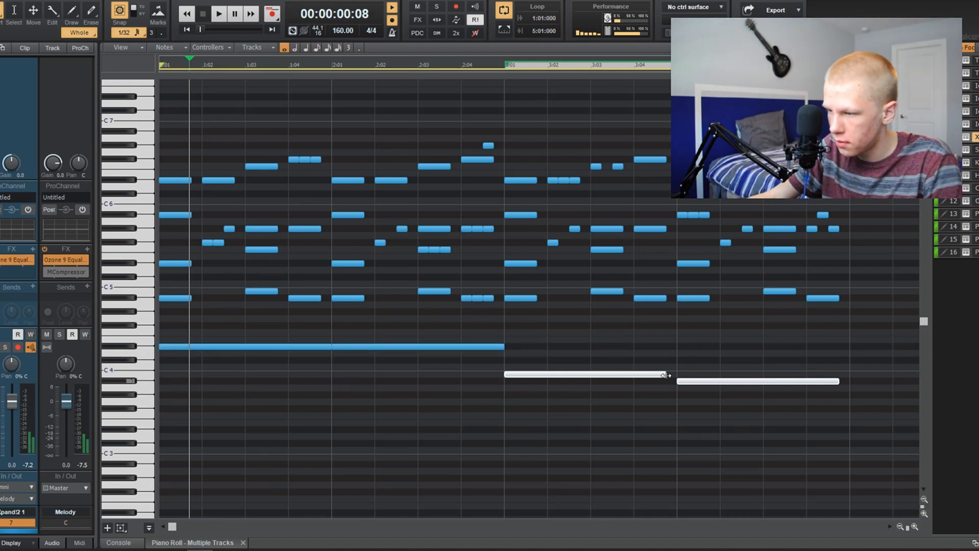
# Extend the B3 and Bb3 bass notes to fill measures 3 and 4, and play the pattern from the start
pyautogui.moveTo(667, 376); pyautogui.dragTo(677, 377)
pyautogui.press('w')
pyautogui.press('space')
pyautogui.click(372, 398)
pyautogui.scroll(-1, 372, 398)
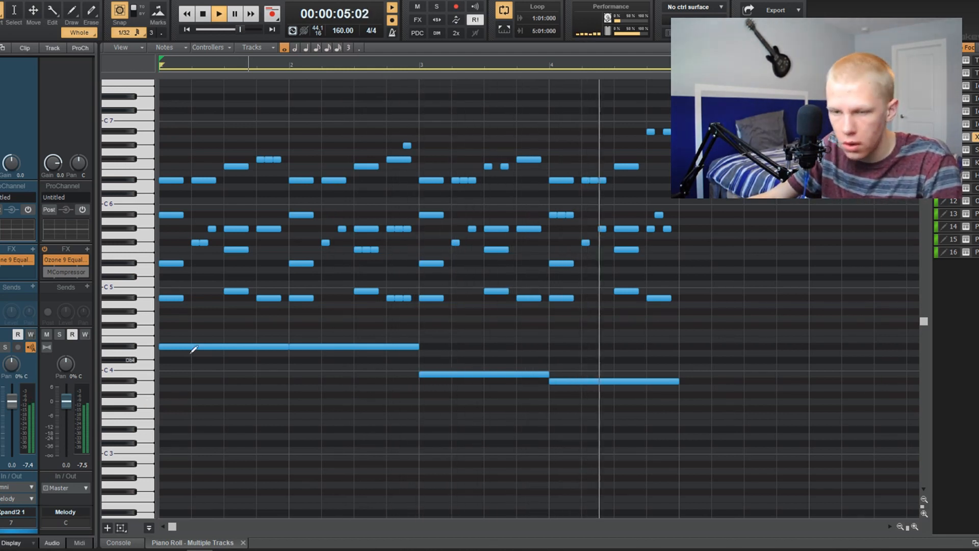
# Copy the long bass notes of measures 1 to 4 one octave lower, play the result and close the Piano Roll
pyautogui.press('space')
pyautogui.moveTo(134, 418); pyautogui.dragTo(174, 429)
pyautogui.press('space')
pyautogui.scroll(-2, 248, 385)
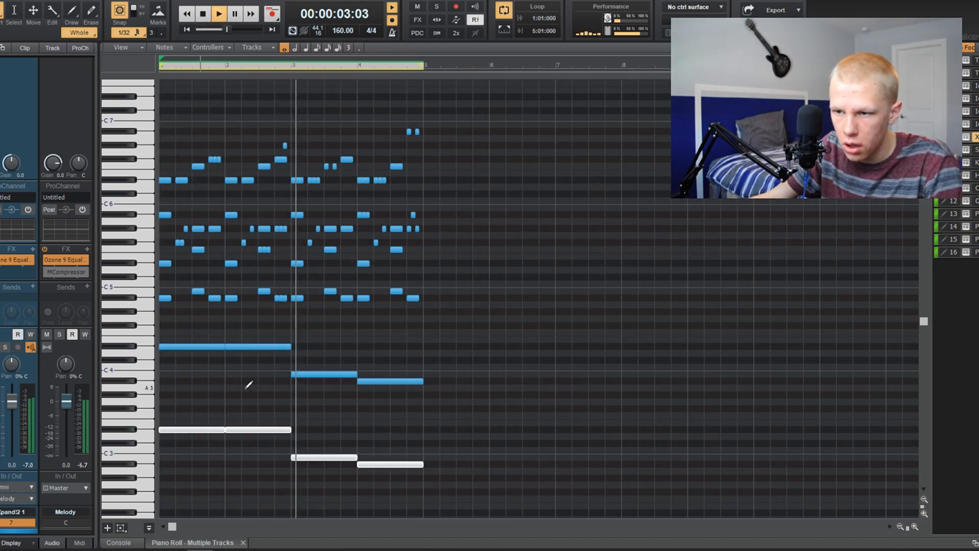
pyautogui.press('d')
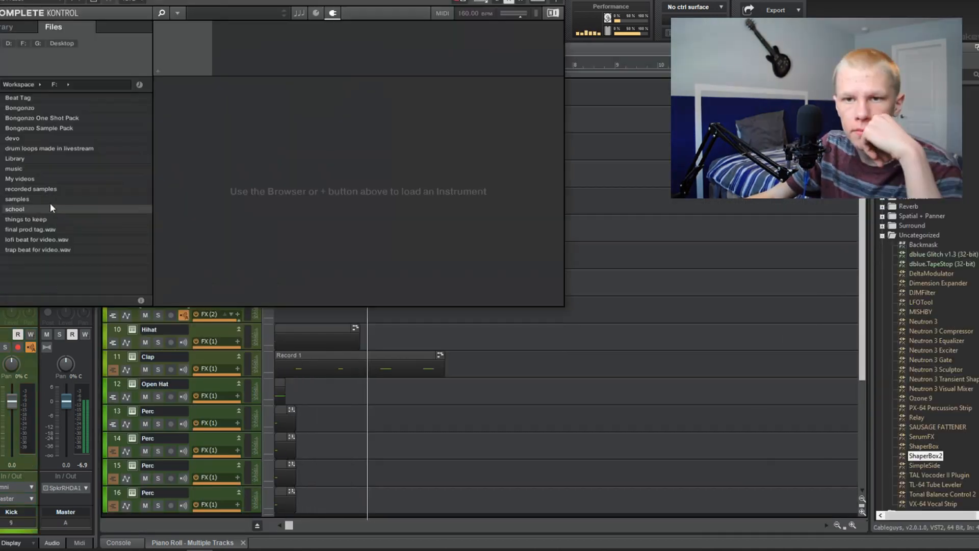
# Browse Komplete Kontrol's files for the Kick track to the samples folder's PVLACE Drumkit Vol. 1 and open Kicks
pyautogui.doubleClick(50, 200)
pyautogui.doubleClick(41, 108)
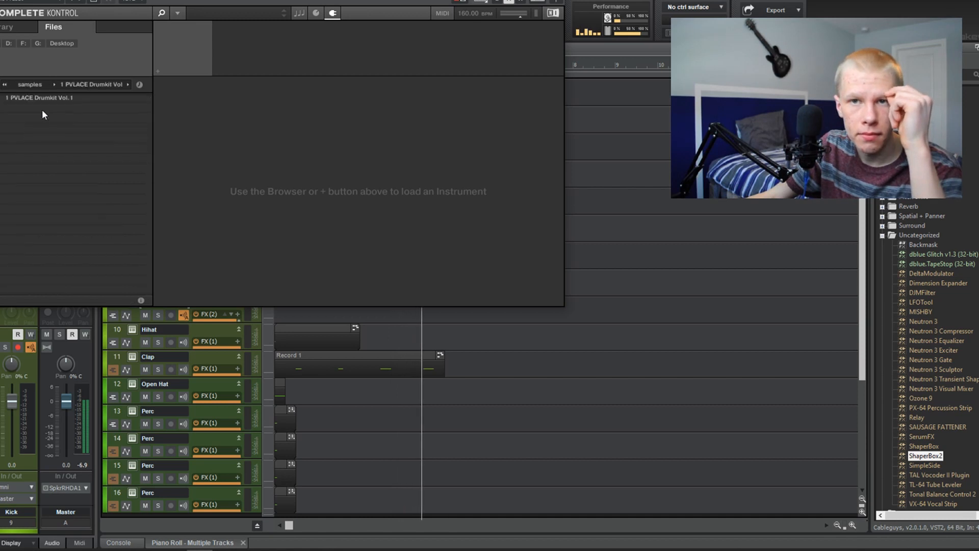
pyautogui.doubleClick(41, 101)
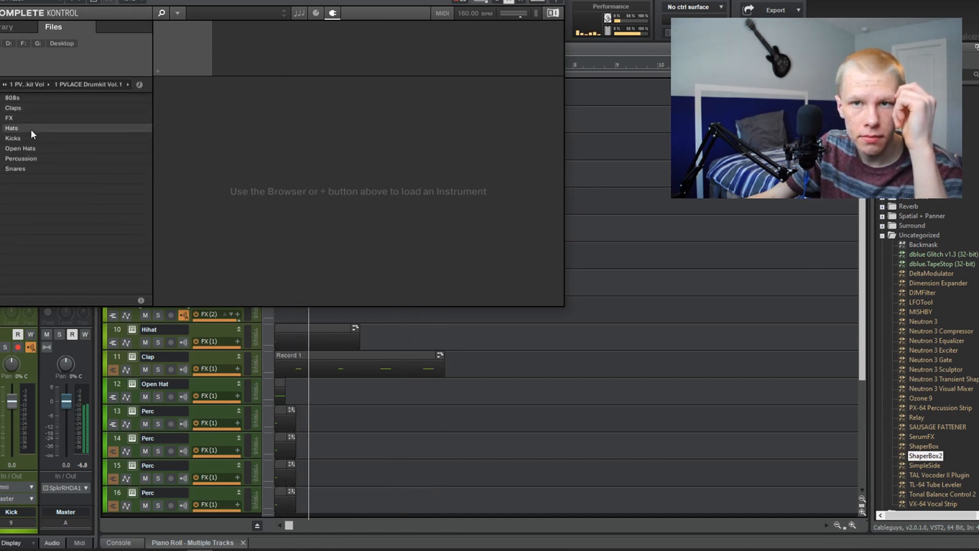
pyautogui.click(24, 139)
pyautogui.doubleClick(24, 139)
# Audition several PV_Kick samples, load PV_Kick ( Kush ).wav on the Kick track and close the plug-in window
pyautogui.click(30, 117)
pyautogui.click(35, 128)
pyautogui.click(38, 138)
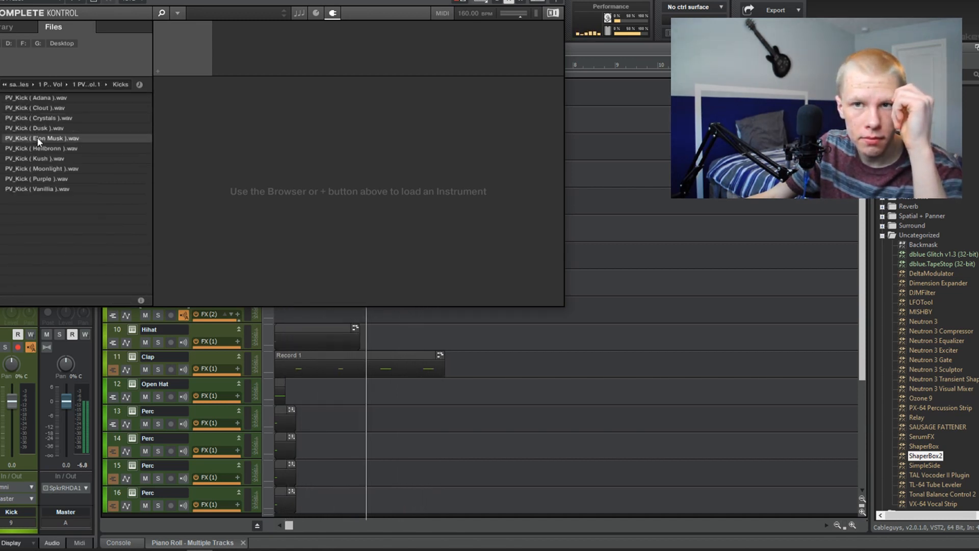
pyautogui.doubleClick(42, 158)
pyautogui.click(675, 1)
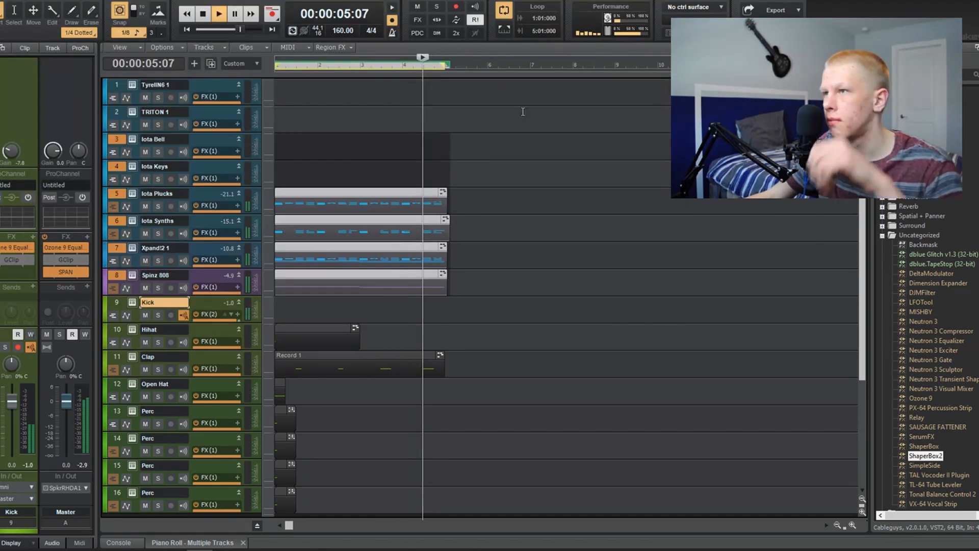
# Copy the four-measure Spinz 808 clip onto the Kick track and open the copy in the Piano Roll
pyautogui.moveTo(342, 278); pyautogui.dragTo(318, 305)
pyautogui.doubleClick(341, 306)
pyautogui.doubleClick(317, 305)
pyautogui.hotkey('shift', 'd')
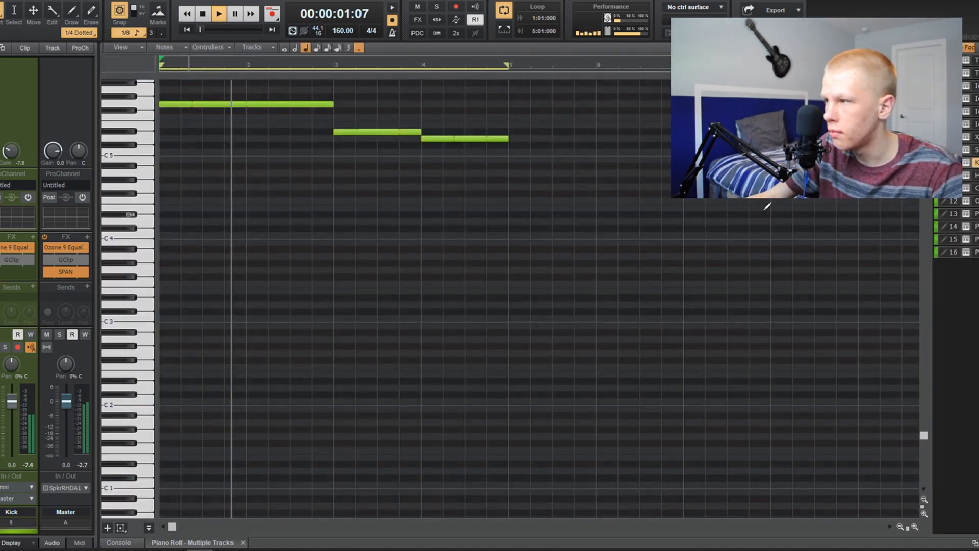
# Move the Kick clip's notes down onto the single pitch C5 and close the Piano Roll
pyautogui.click(181, 105)
pyautogui.moveTo(181, 105); pyautogui.dragTo(169, 153)
pyautogui.click(134, 134)
pyautogui.click(147, 138)
pyautogui.press('d')
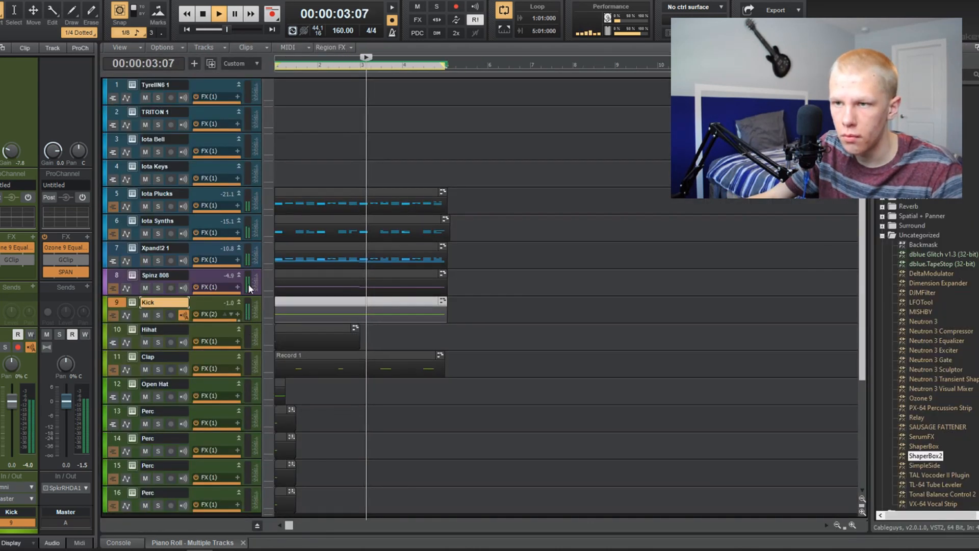
# Solo the Kick, Spinz 808 and Xpand!2 tracks to compare the drums and bass with the melody
pyautogui.click(158, 316)
pyautogui.click(158, 288)
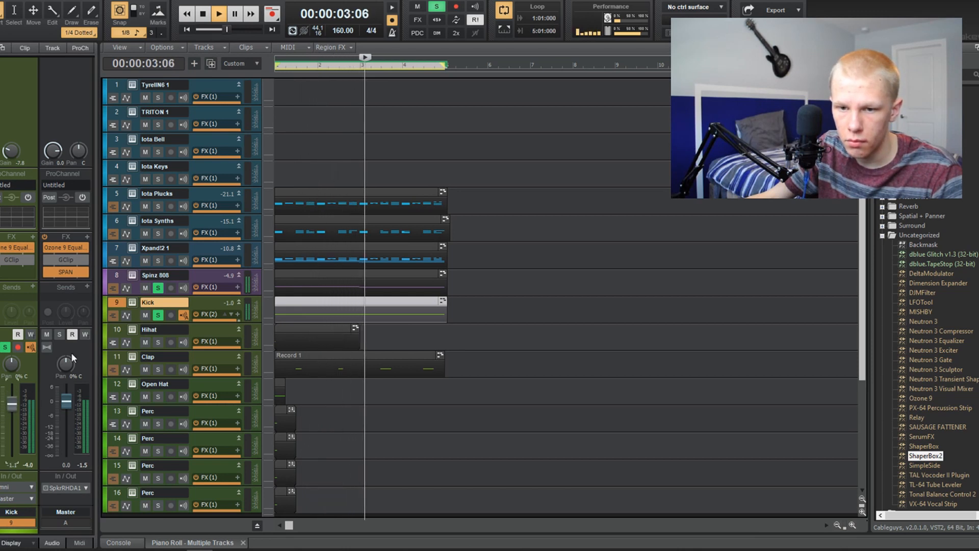
pyautogui.click(118, 273)
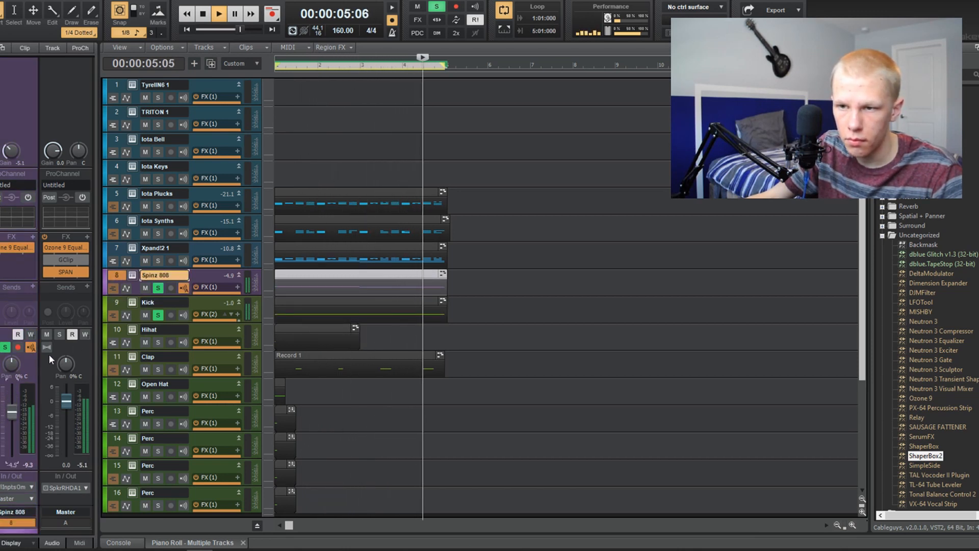
pyautogui.click(116, 249)
pyautogui.click(158, 260)
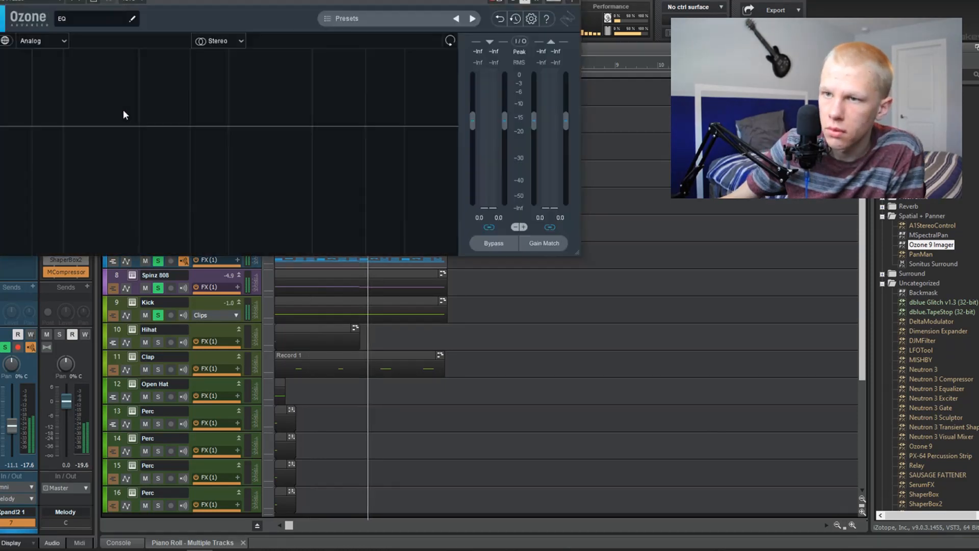
# Reduce the melody's lows in Ozone 9 Equalizer with a high-pass near 148 Hz and a -5.4 dB bell at 148 Hz
pyautogui.moveTo(135, 126); pyautogui.dragTo(90, 125)
pyautogui.moveTo(130, 211); pyautogui.dragTo(85, 198)
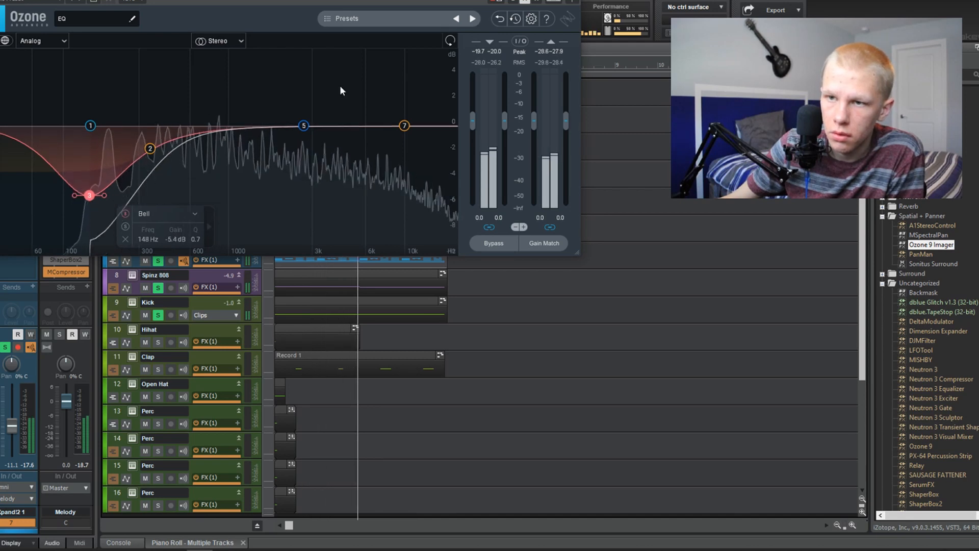
pyautogui.click(572, 1)
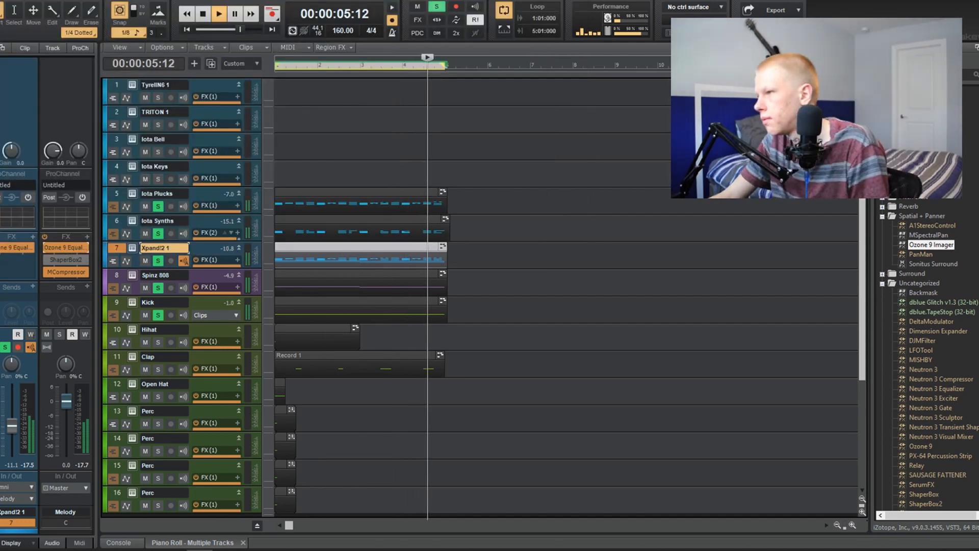
# Lower the Clap fader and the Spinz 808 fader during playback, and turn the listening volume down
pyautogui.scroll(4, 929, 244)
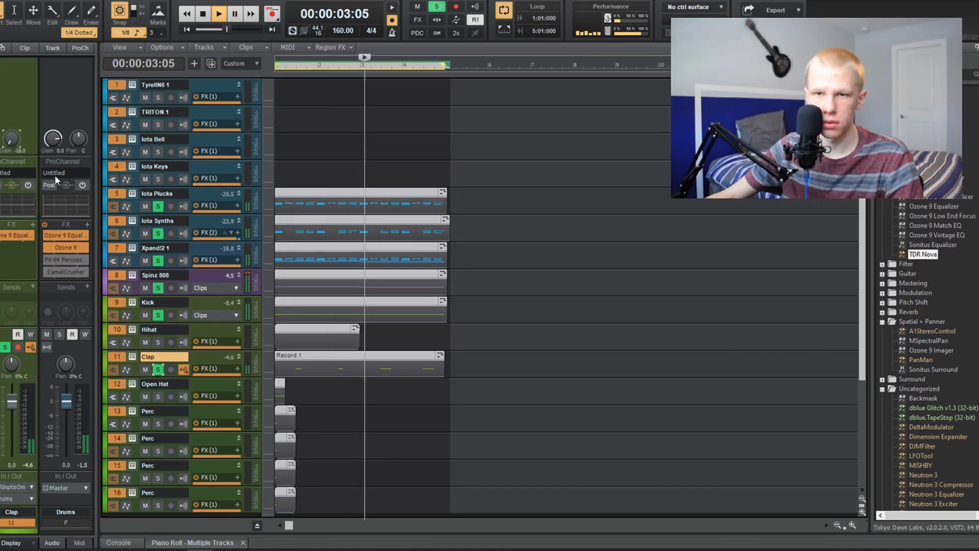
pyautogui.moveTo(12, 402)
pyautogui.mouseDown()
pyautogui.moveTo(13, 426)
pyautogui.moveTo(12, 414)
pyautogui.mouseUp()
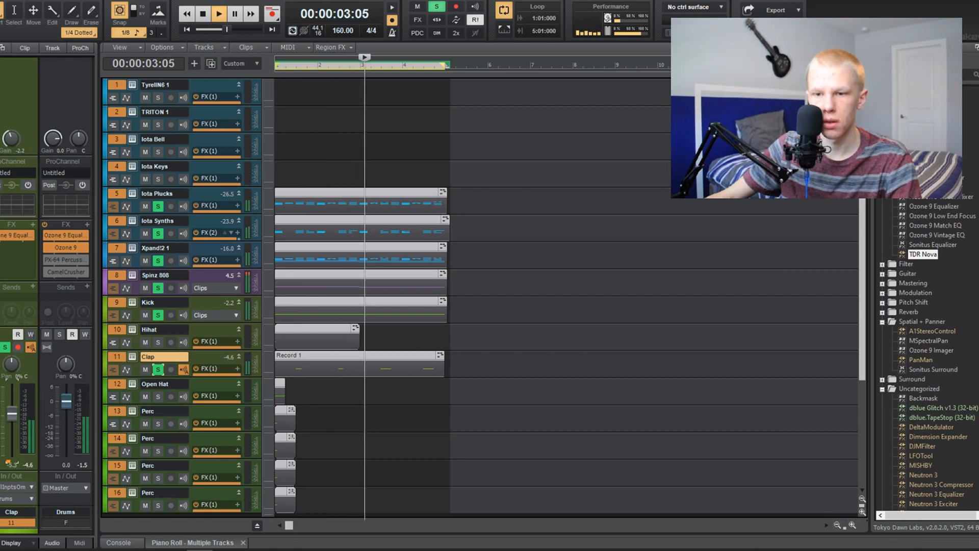
pyautogui.click(214, 273)
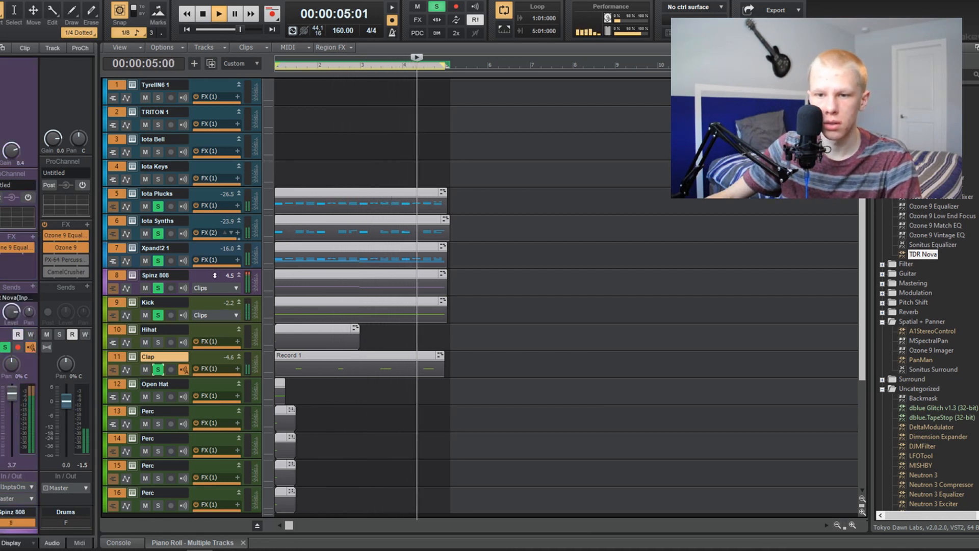
pyautogui.moveTo(12, 394); pyautogui.dragTo(13, 408)
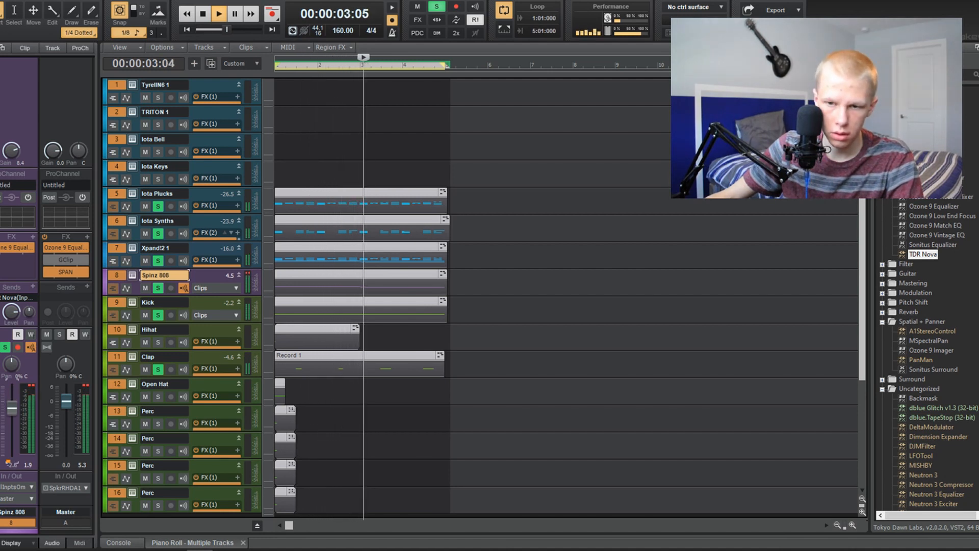
pyautogui.press('XF86AudioLowerVolume')
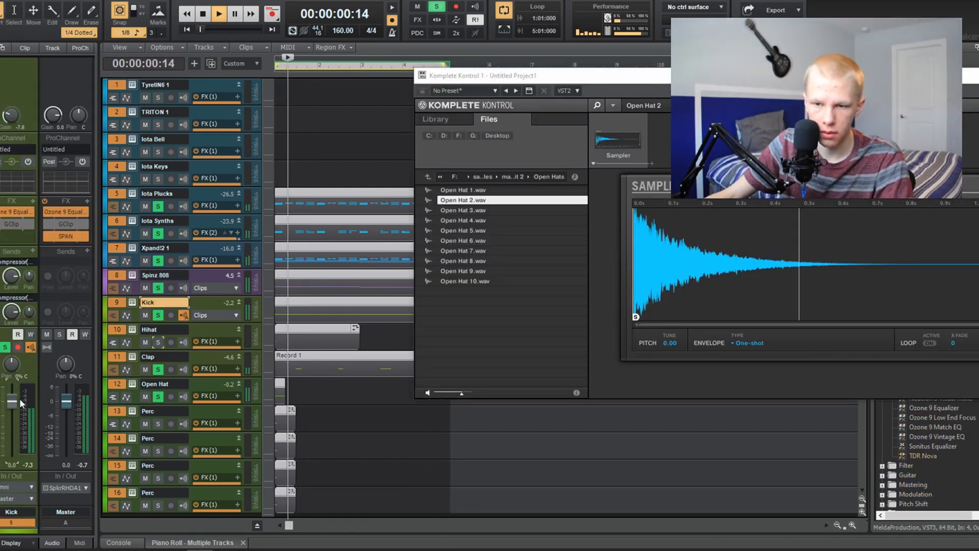
# Set the Kick's GClip to 7.2 dB gain and 63% clip, and the Master's GClip to 6.3 dB gain and 76% clip
pyautogui.doubleClick(54, 225)
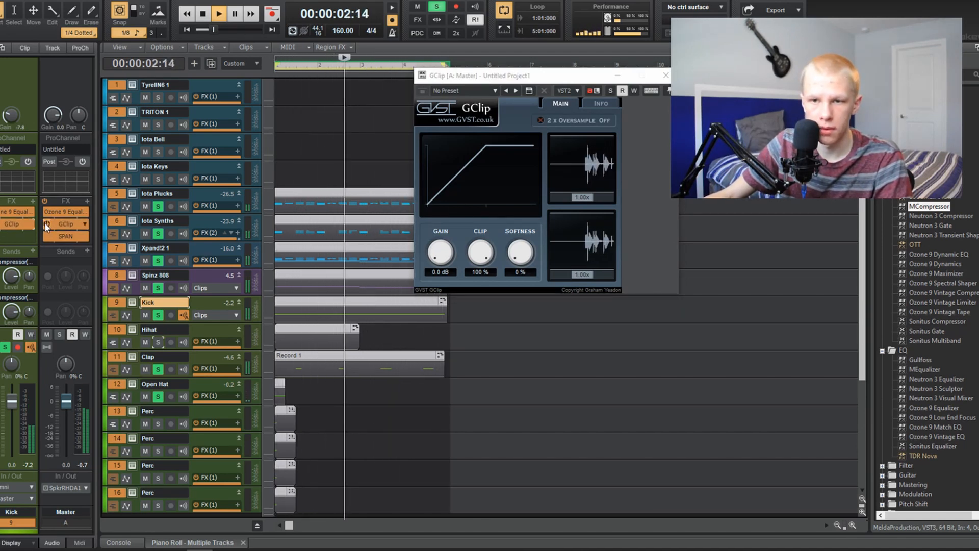
pyautogui.click(20, 224)
pyautogui.doubleClick(23, 224)
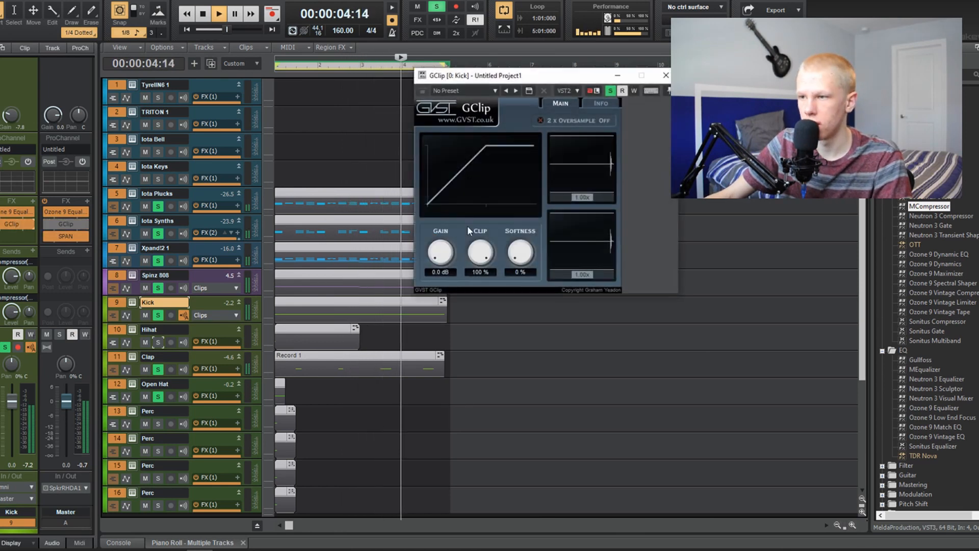
pyautogui.moveTo(473, 238); pyautogui.dragTo(474, 274)
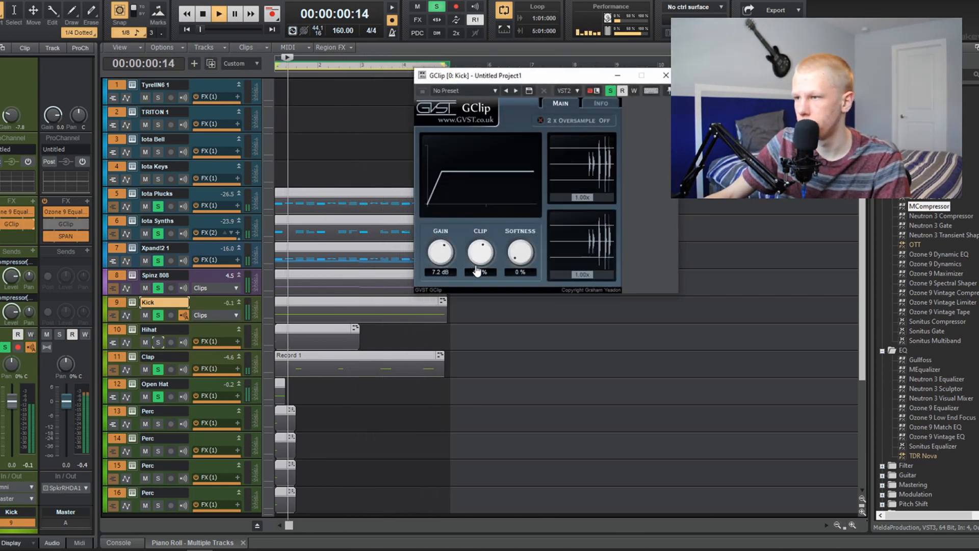
pyautogui.click(169, 280)
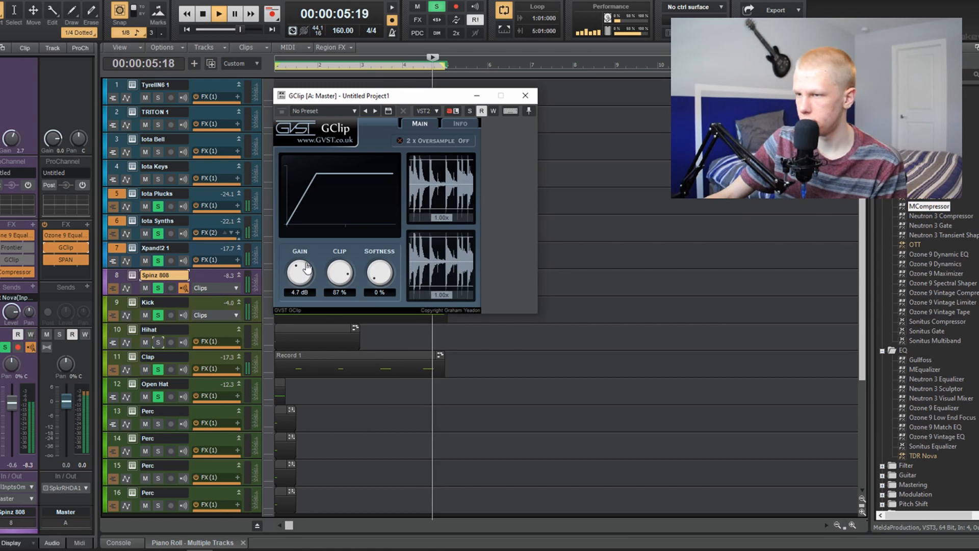
pyautogui.moveTo(308, 267); pyautogui.dragTo(337, 295)
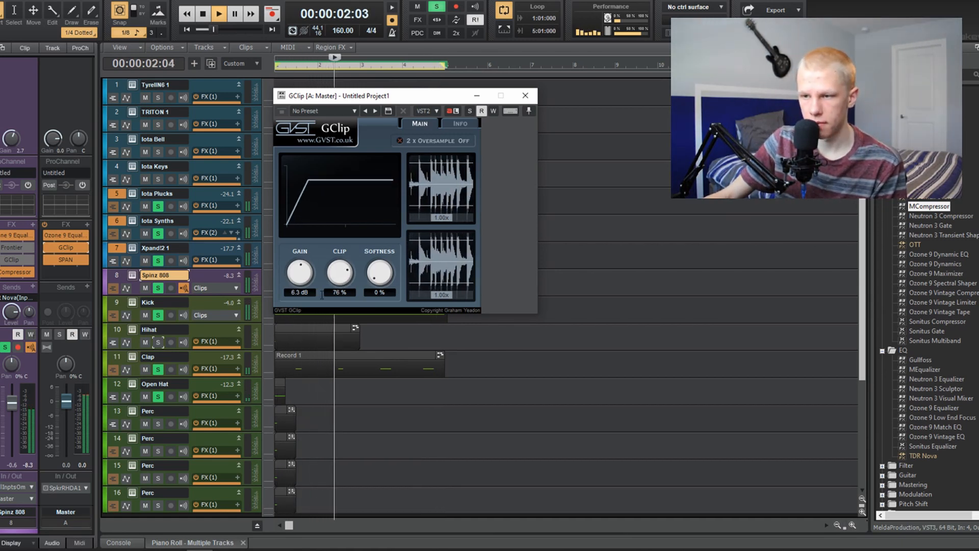
# Equalize the Open Hat with a brickwall high-pass at 607 Hz and a -5.9 dB bell at 627 Hz
pyautogui.click(191, 385)
pyautogui.doubleClick(18, 236)
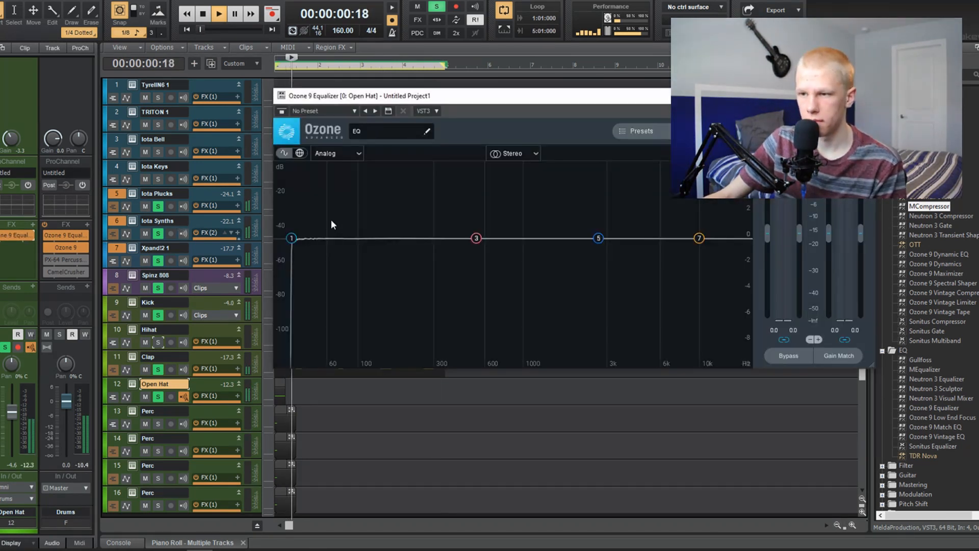
pyautogui.moveTo(290, 240); pyautogui.dragTo(486, 238)
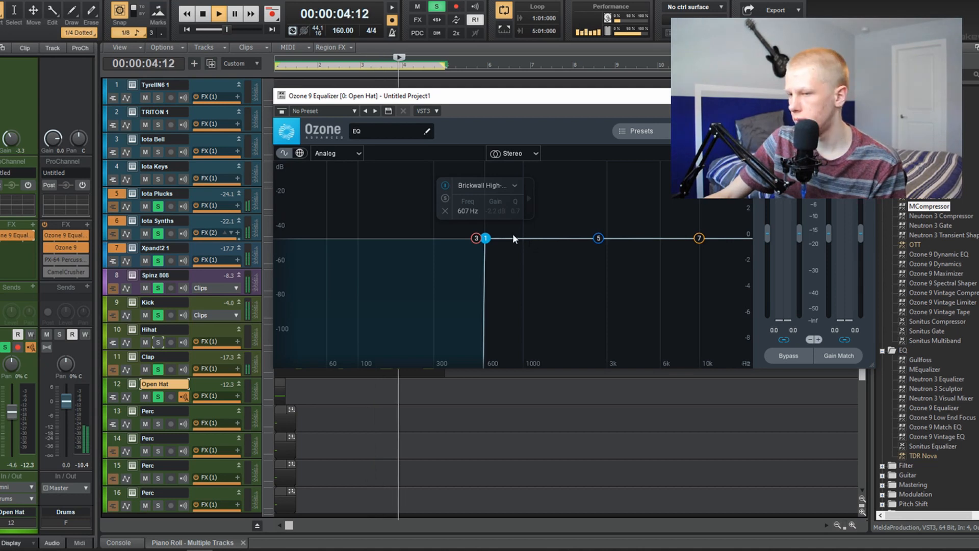
pyautogui.moveTo(481, 237); pyautogui.dragTo(489, 317)
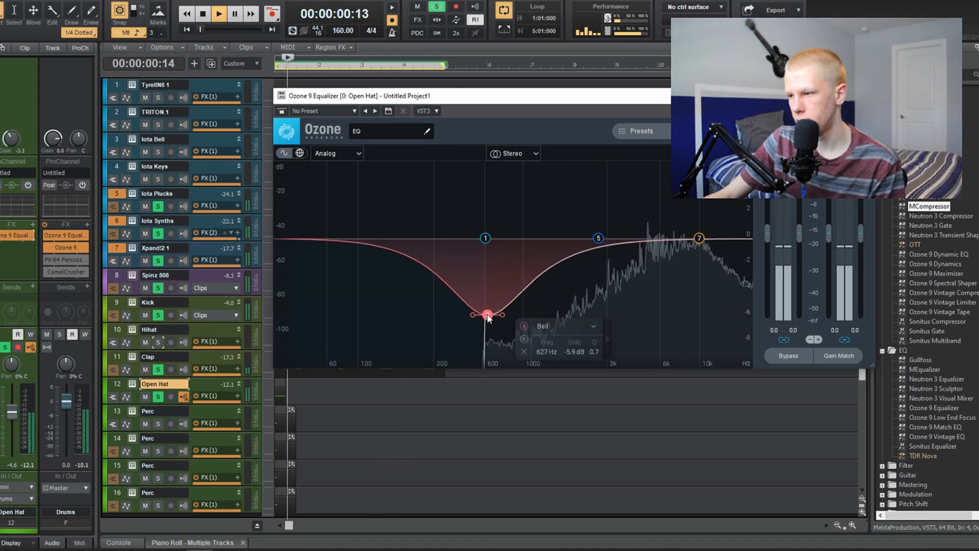
pyautogui.click(864, 96)
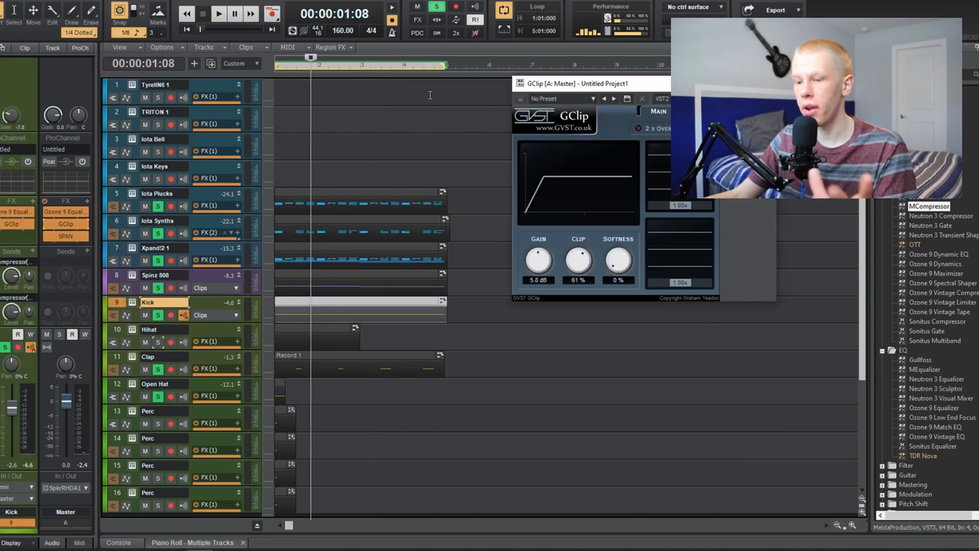
# Play the soloed mix from the start with the Master's GClip open, and stop playback
pyautogui.press('w')
pyautogui.press('space')
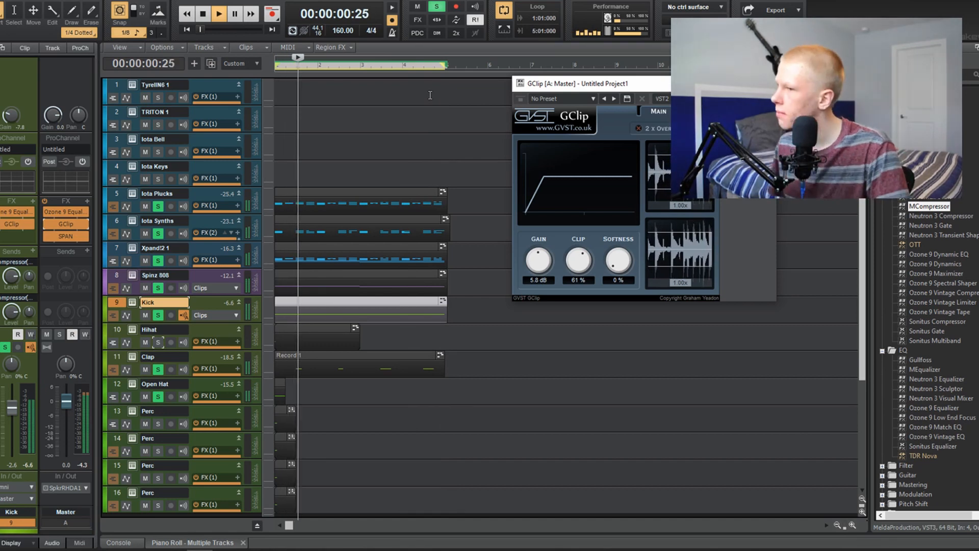
pyautogui.press('space')
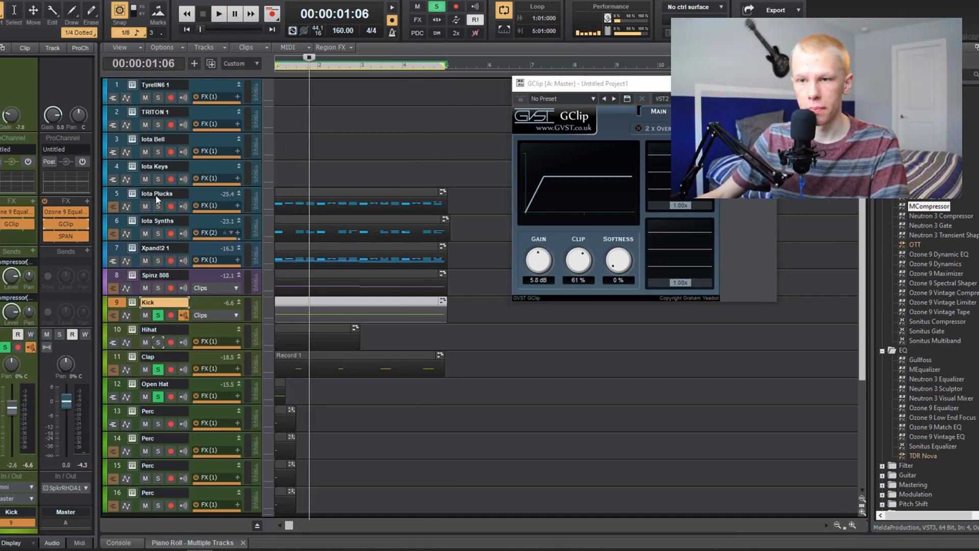
# Leave only the Kick soloed, open its GClip and listen to the clipped kick
pyautogui.click(157, 369)
pyautogui.press('space')
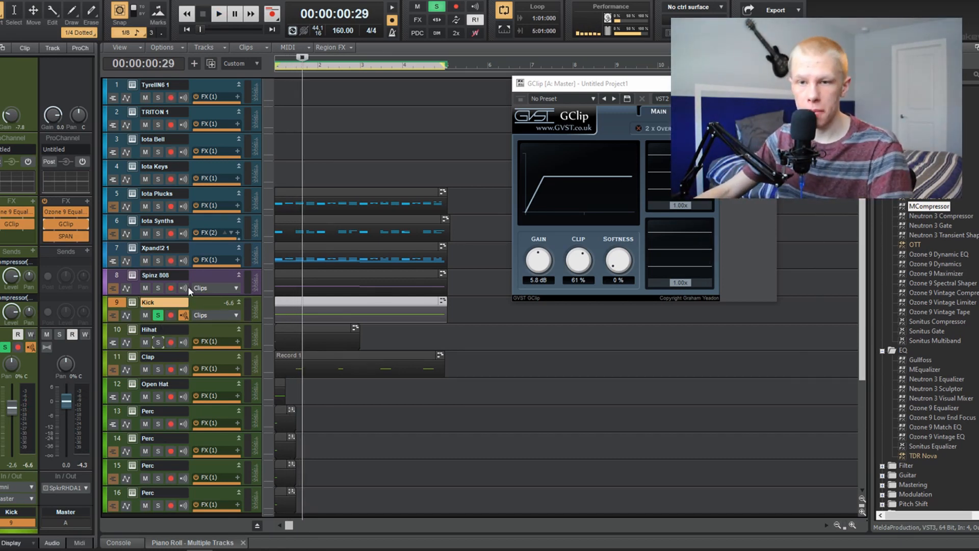
pyautogui.doubleClick(17, 222)
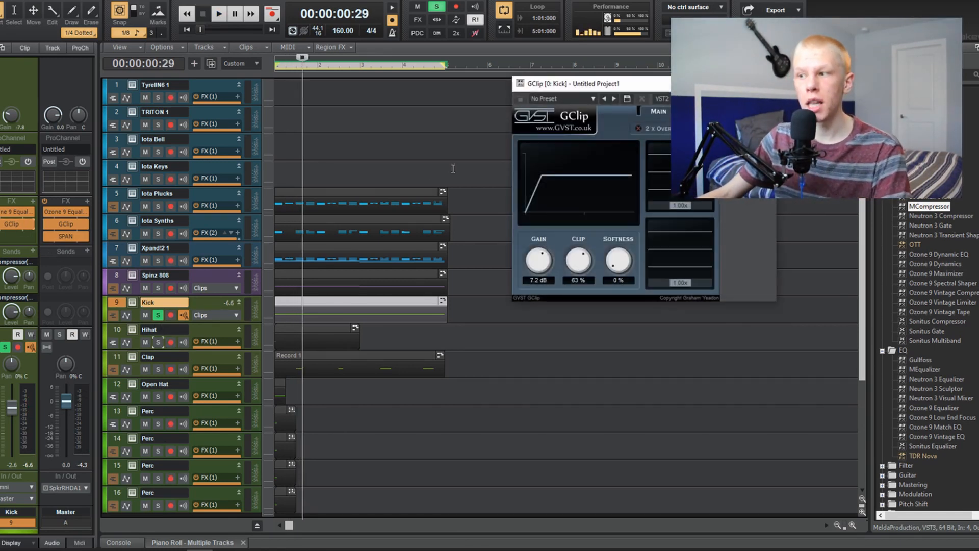
pyautogui.press('space')
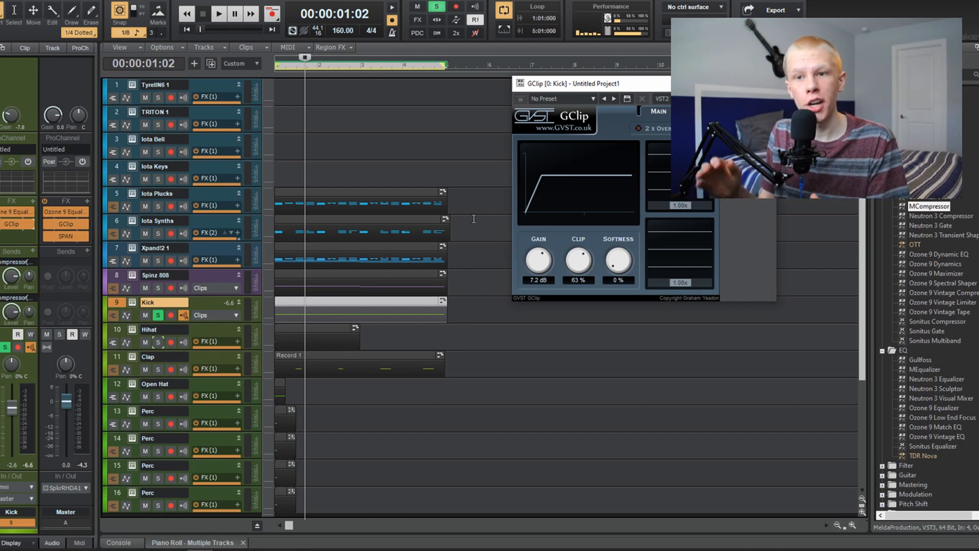
pyautogui.press('space')
pyautogui.press('space')
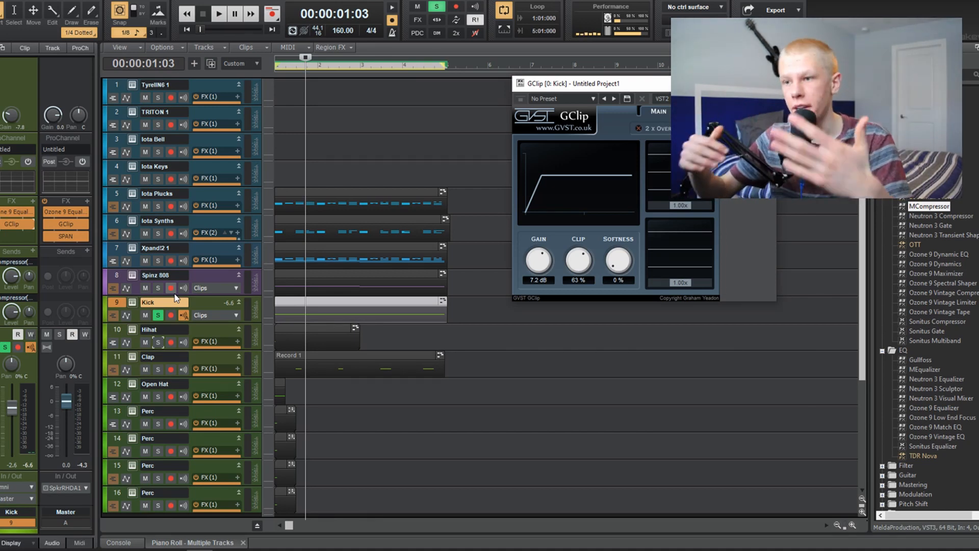
# Solo the Spinz 808 along with the Kick and play both from the start with the 808's side-chained MCompressor open
pyautogui.click(158, 289)
pyautogui.press('w')
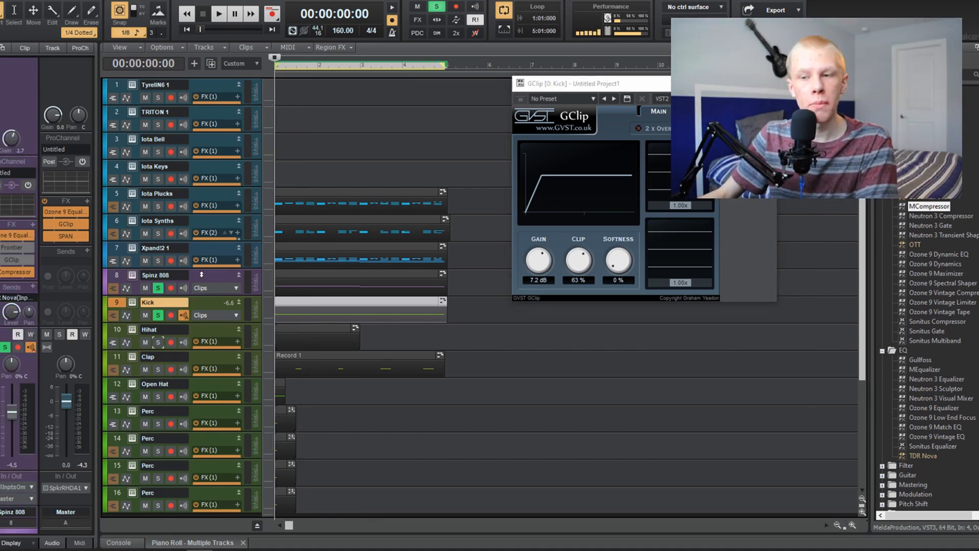
pyautogui.press('space')
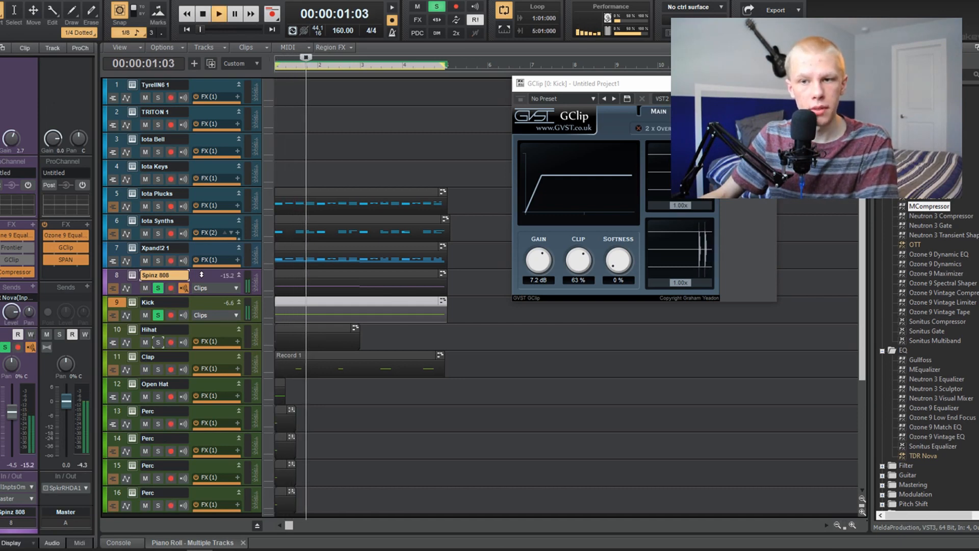
pyautogui.doubleClick(15, 273)
pyautogui.press('w')
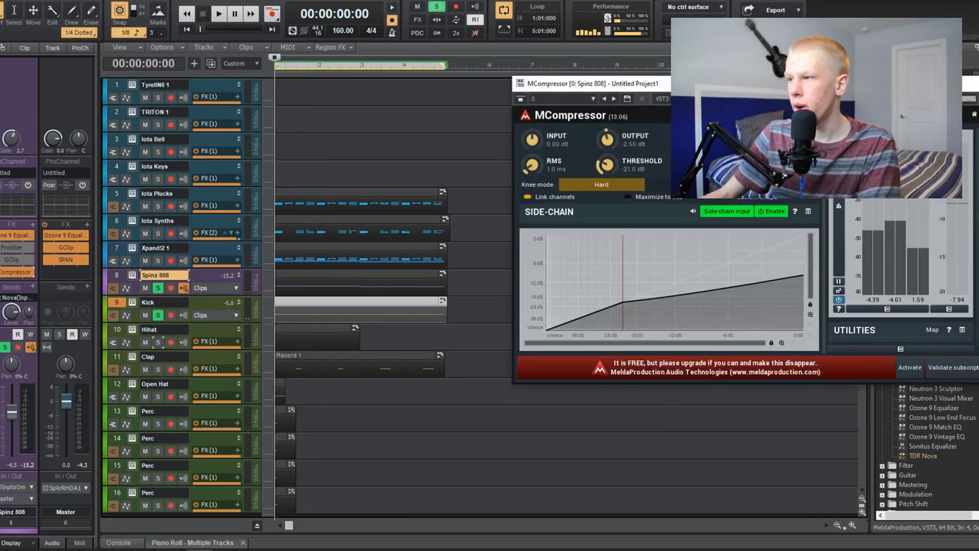
pyautogui.press('space')
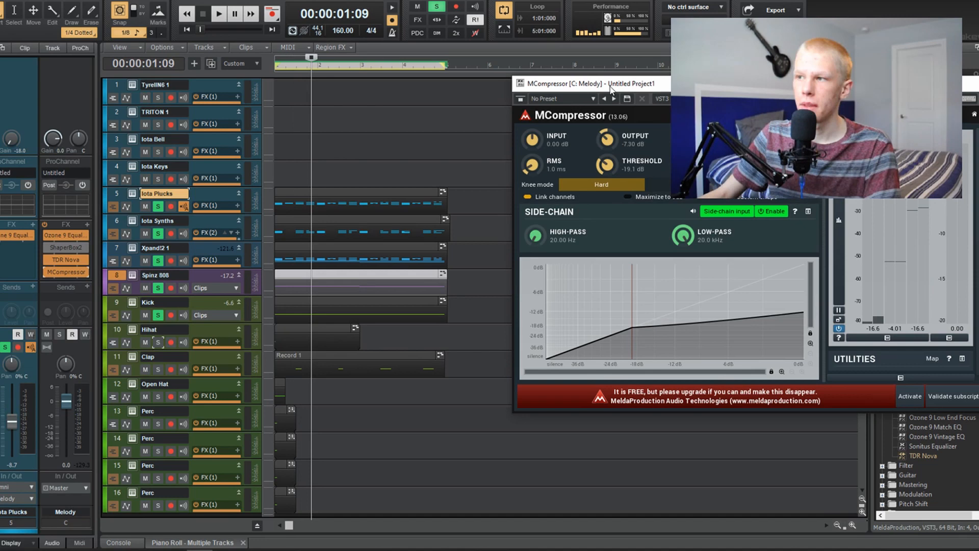
# Audition the Melody bus's side-chained MCompressor with the melody, 808 and Kick soloed, and add the Clap to the solo
pyautogui.moveTo(609, 86); pyautogui.dragTo(483, 86)
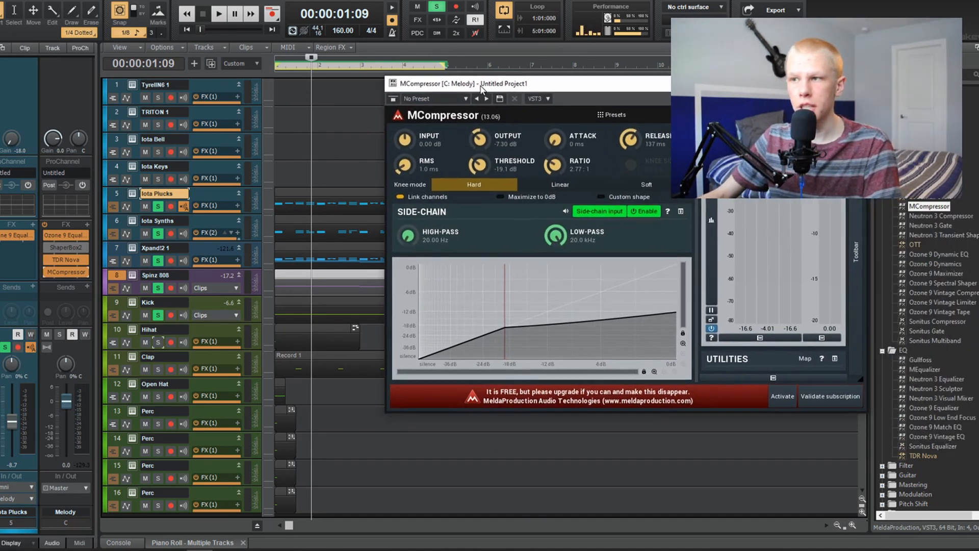
pyautogui.press('space')
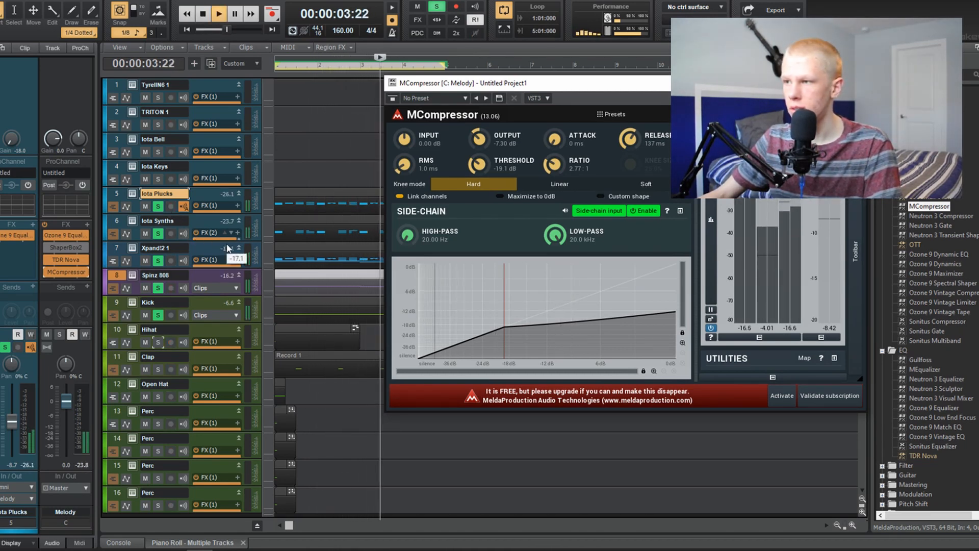
pyautogui.press('space')
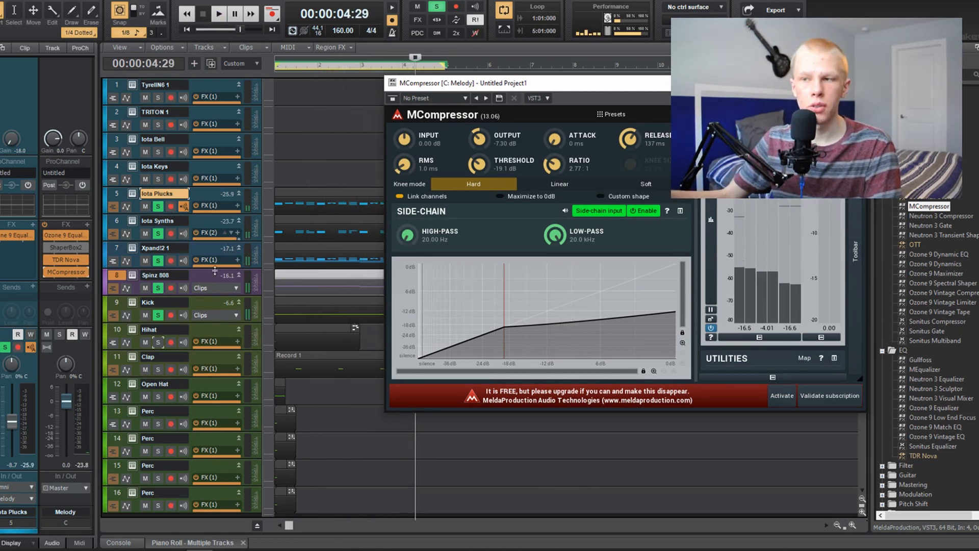
pyautogui.click(159, 369)
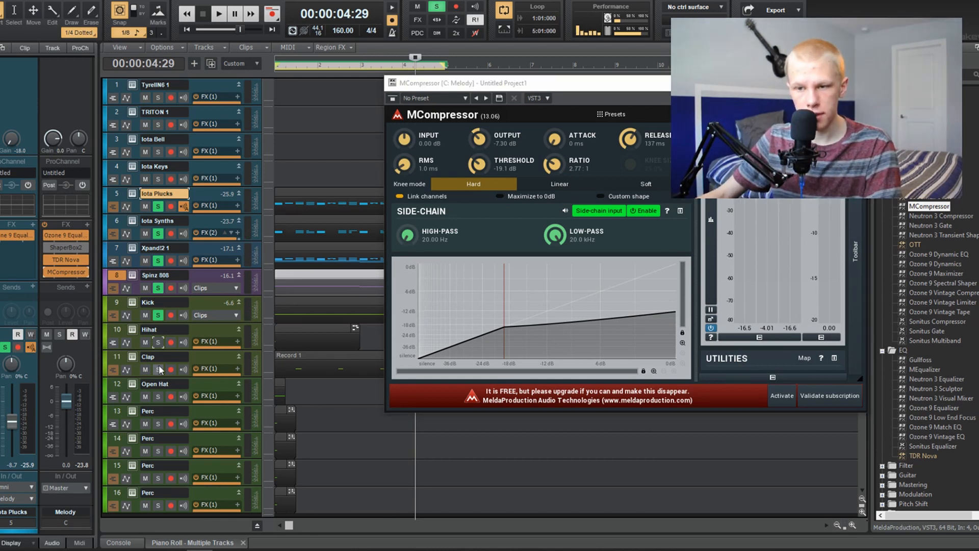
# Play the soloed melody, Spinz 808, Kick and Clap together from the start, select the Clap track, and rewind
pyautogui.press('w')
pyautogui.press('space')
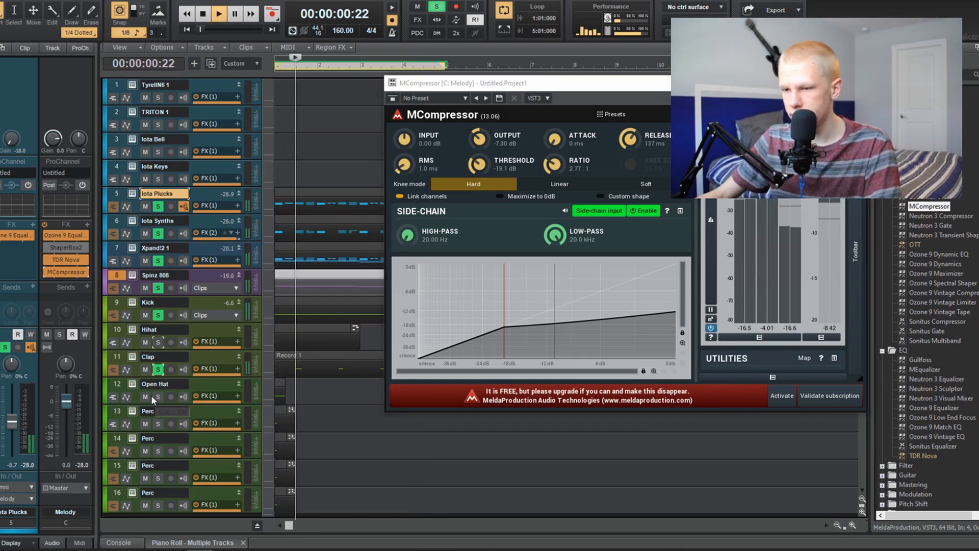
pyautogui.click(158, 357)
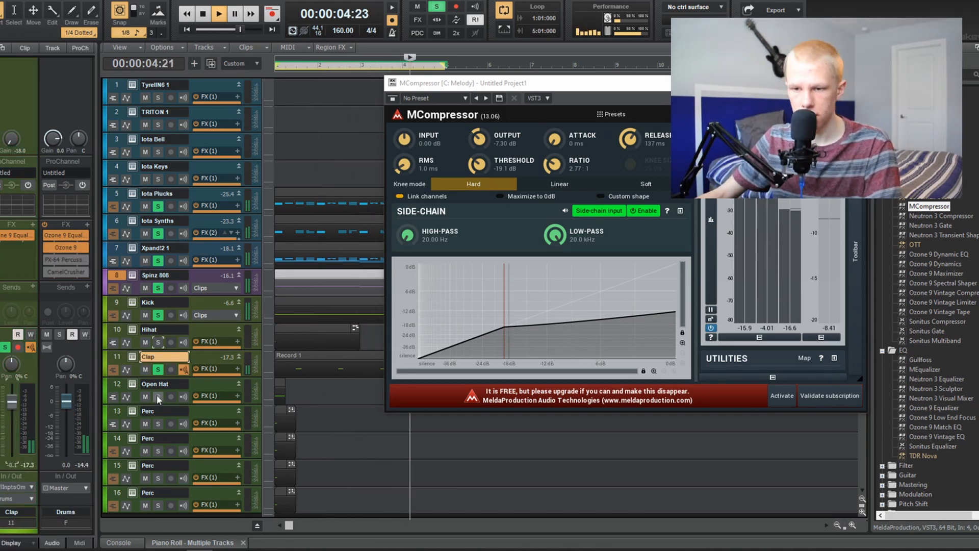
pyautogui.press('w')
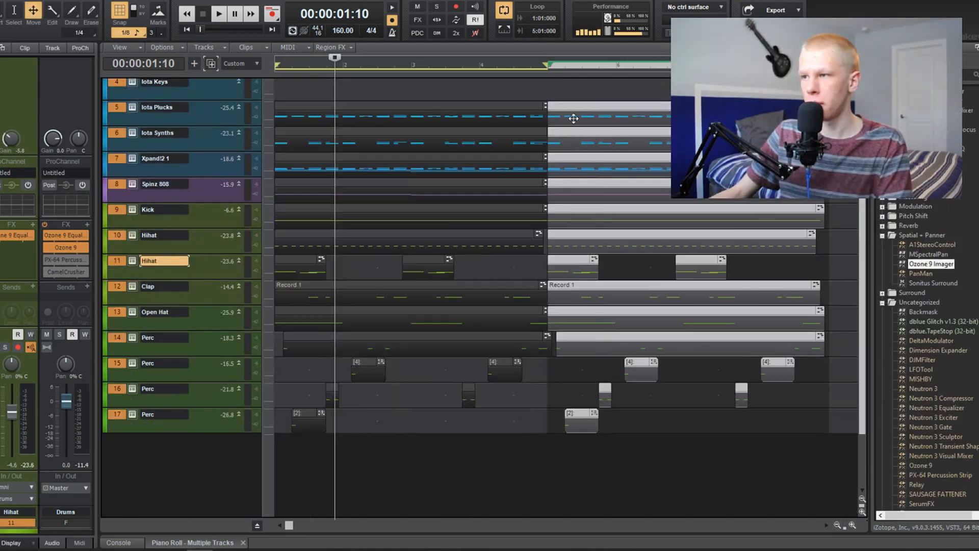
# Duplicate all clips from bars 1 to 8 so the copies start at bar 9, and save the project
pyautogui.moveTo(574, 116); pyautogui.dragTo(481, 117)
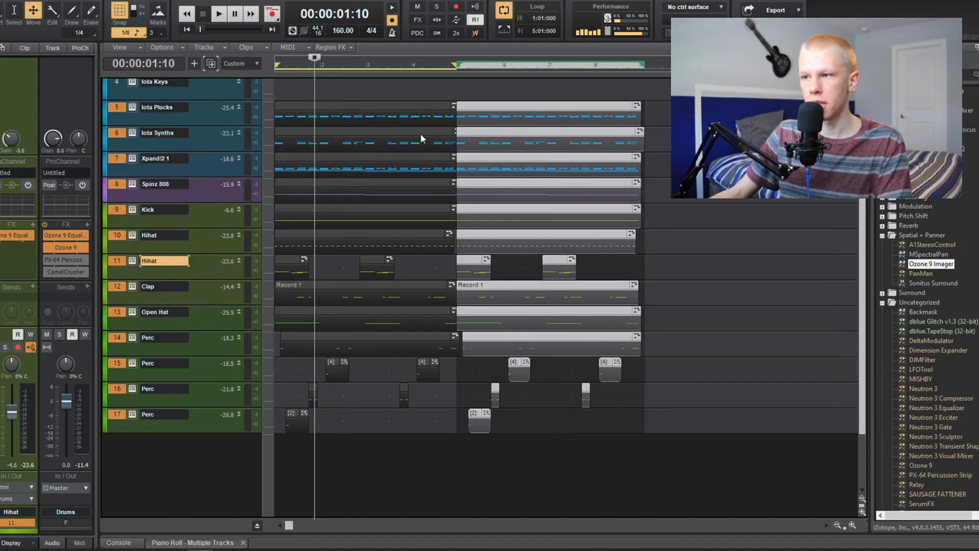
pyautogui.click(297, 108)
pyautogui.hotkey('ctrl', 'a')
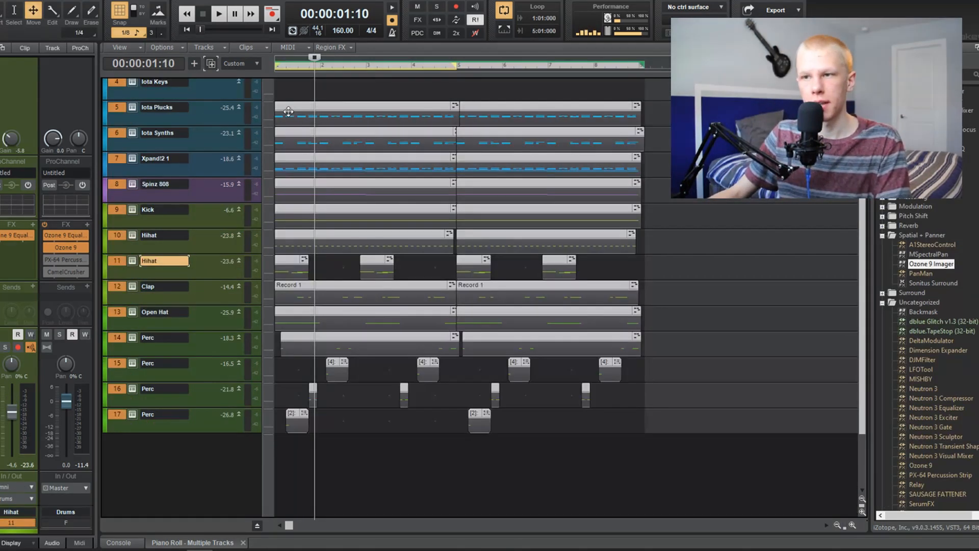
pyautogui.moveTo(288, 110); pyautogui.dragTo(655, 104)
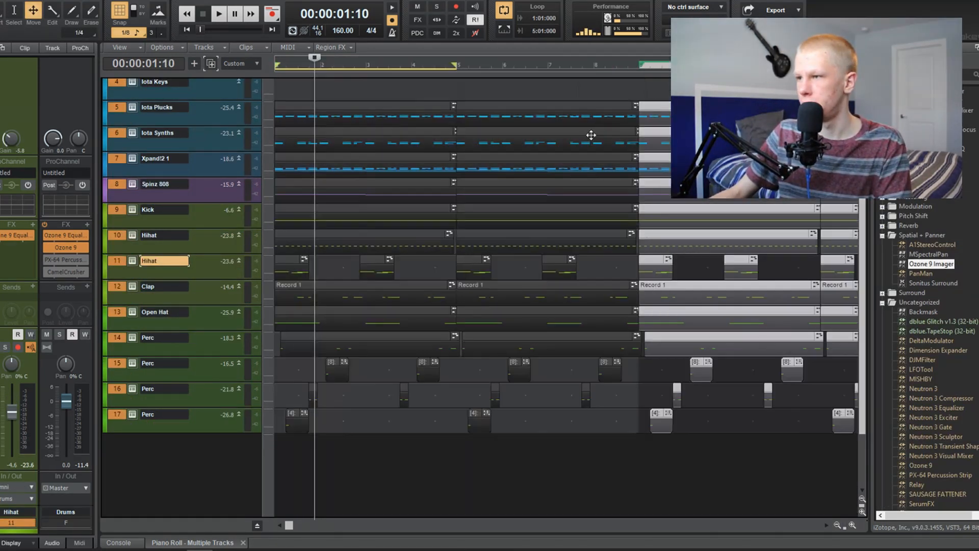
pyautogui.hotkey('ctrl', 's')
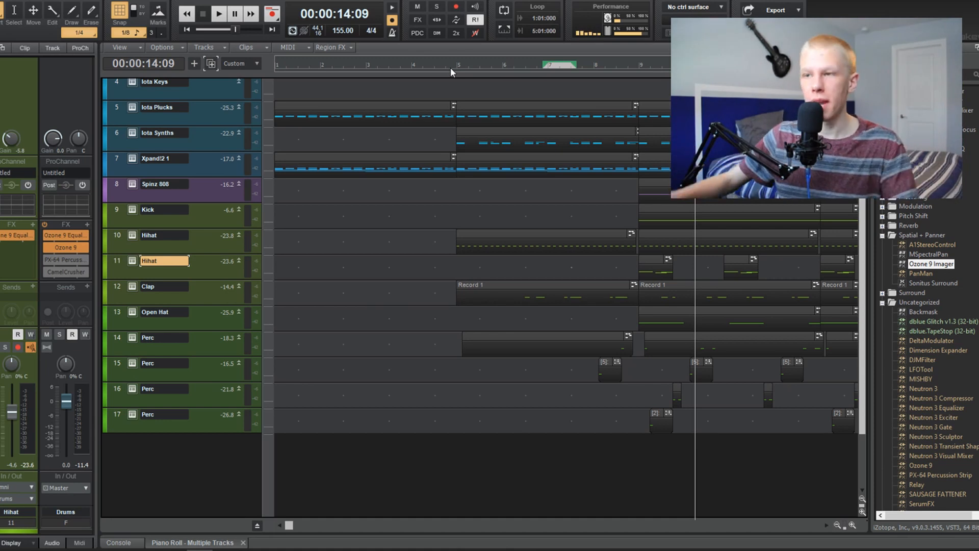
# Play the arrangement from bar 5 into the section starting at bar 9, and stop playback
pyautogui.click(455, 66)
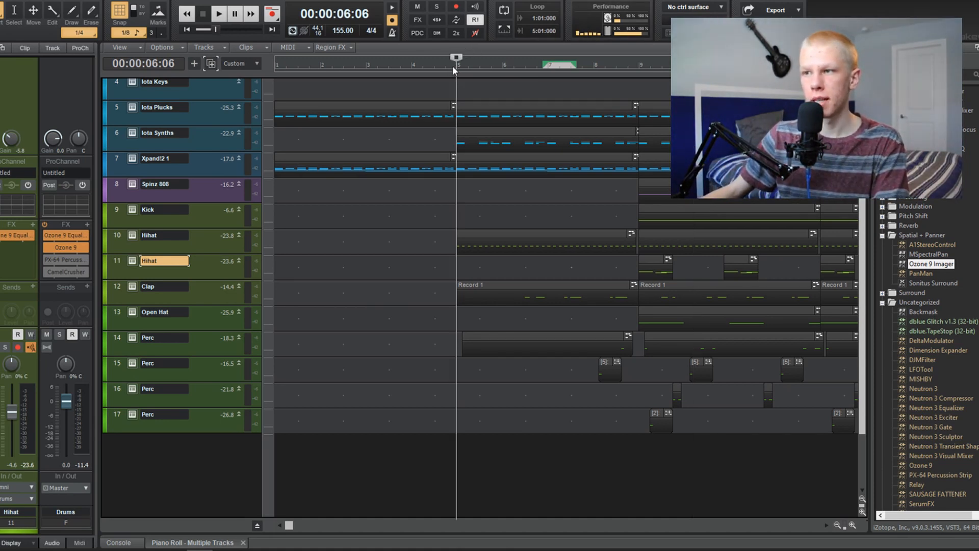
pyautogui.press('space')
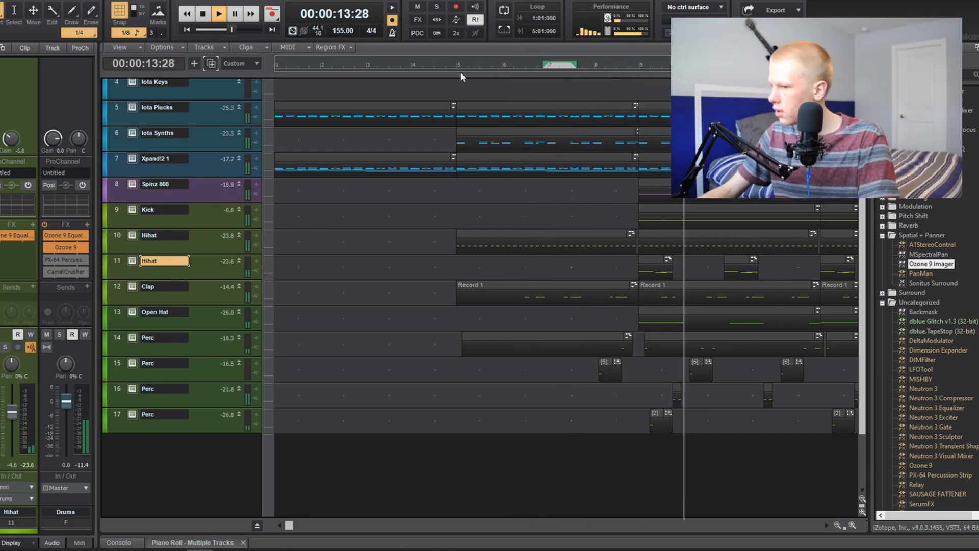
pyautogui.press('space')
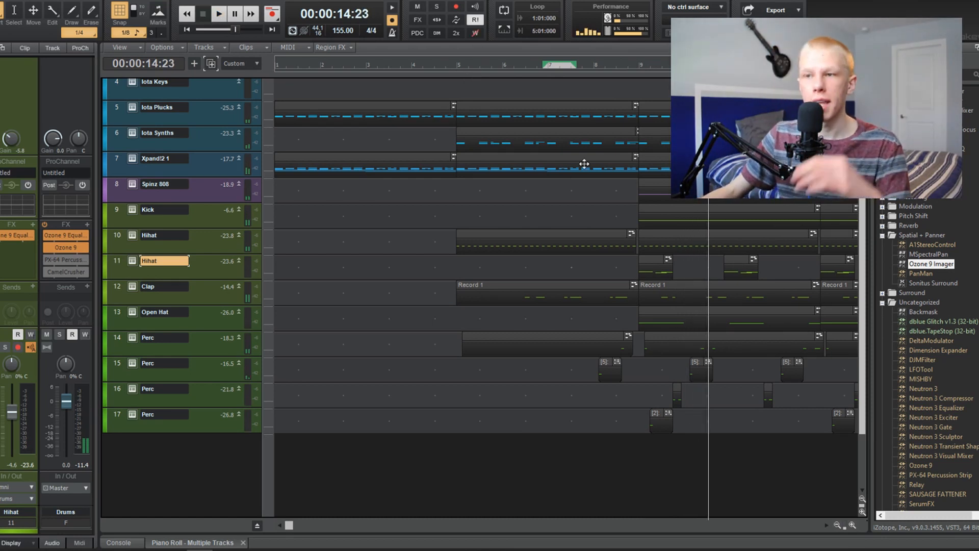
# Audition the transition into bar 9 from about bar 8, and replay it from the same spot
pyautogui.click(593, 67)
pyautogui.press('space')
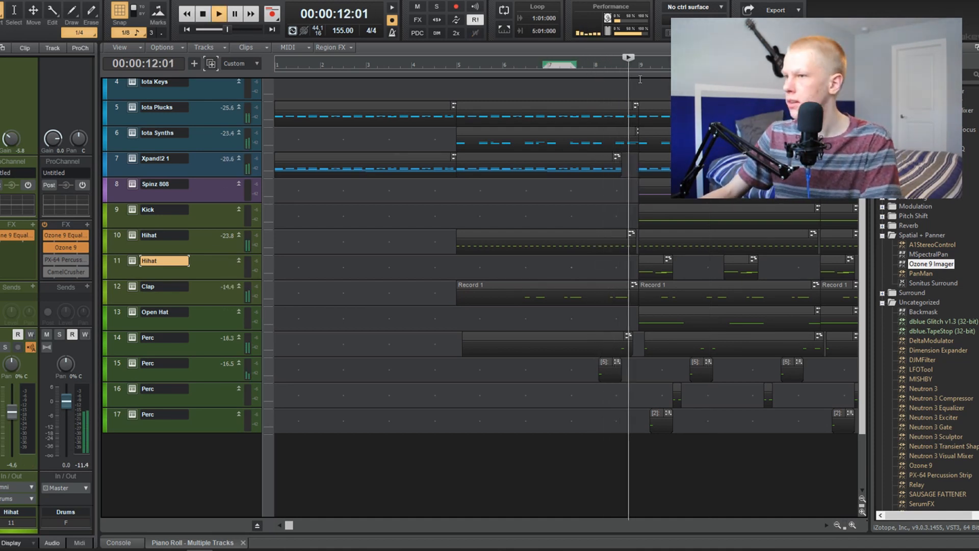
pyautogui.press('space')
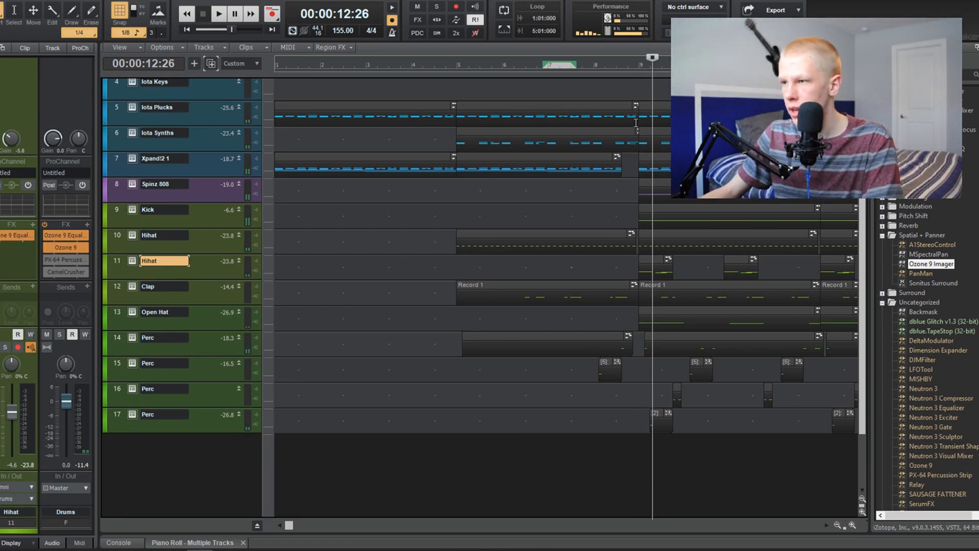
pyautogui.click(595, 64)
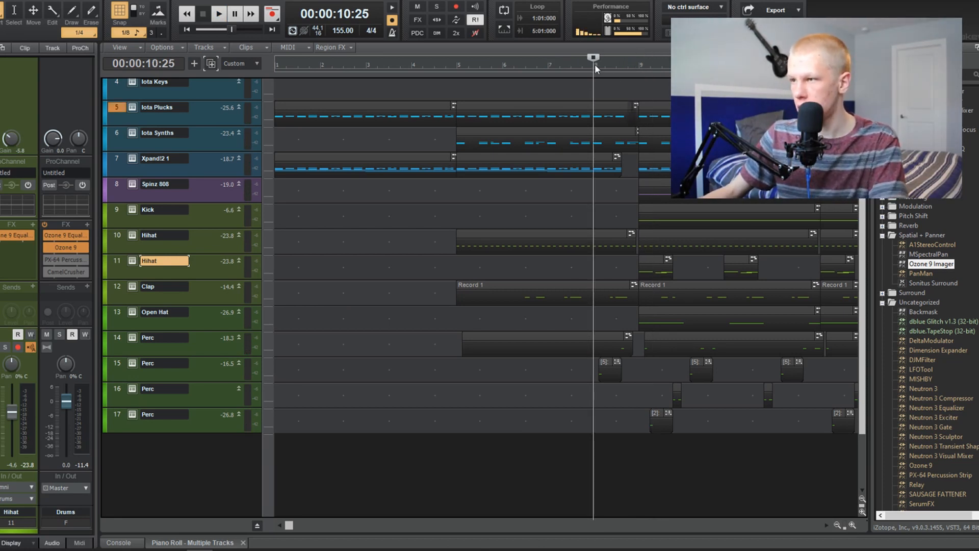
pyautogui.press('space')
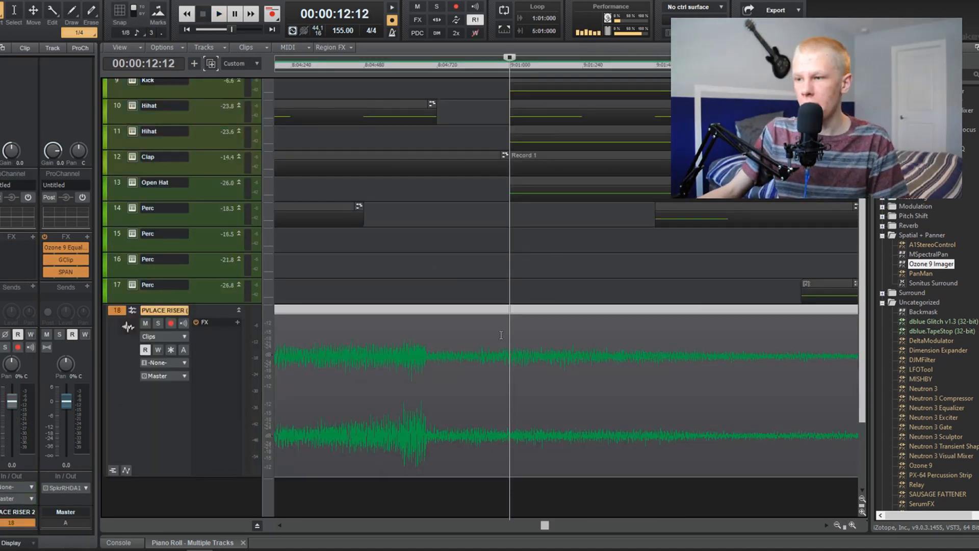
# Shift the PVLACE RISER (2) clip later so its peak lands on bar 9, and return to the project start
pyautogui.moveTo(500, 310); pyautogui.dragTo(579, 312)
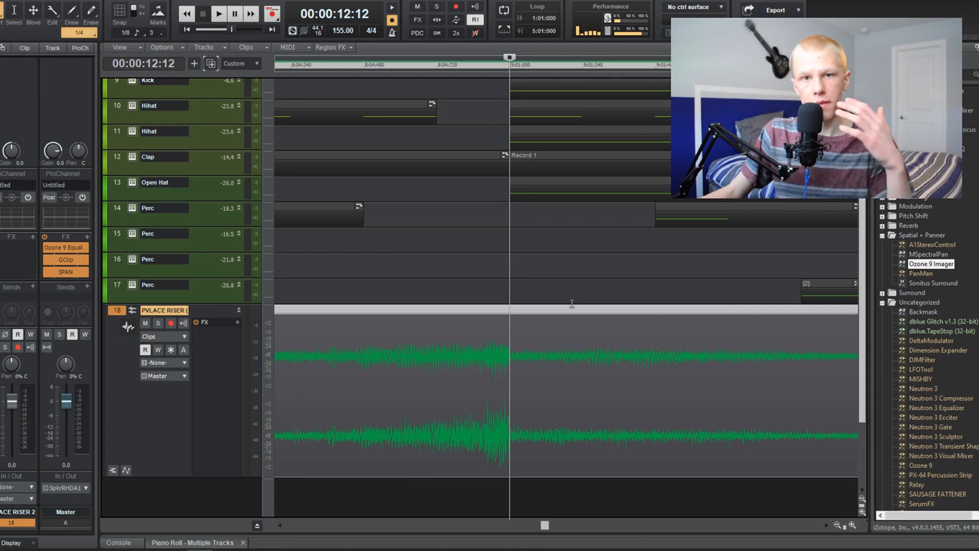
pyautogui.scroll(-3, 542, 318)
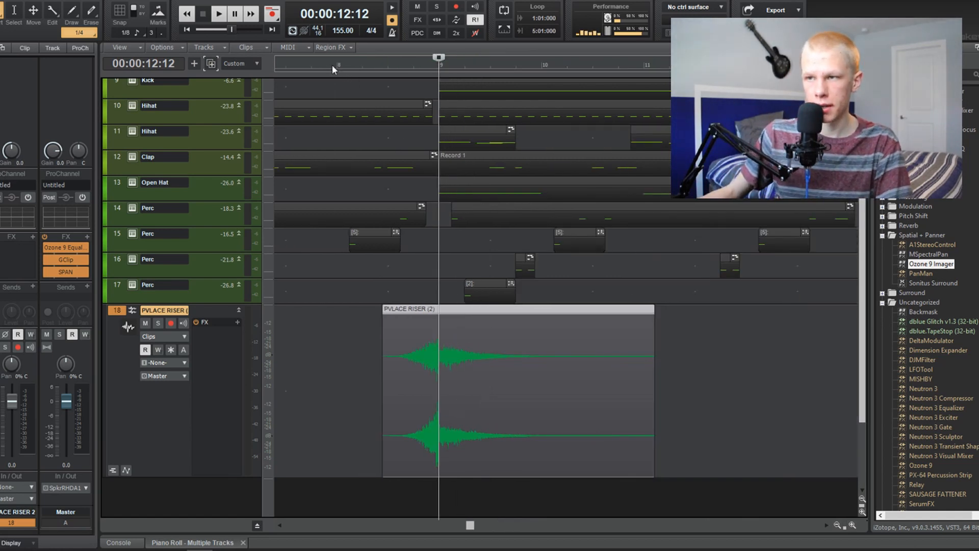
pyautogui.click(333, 66)
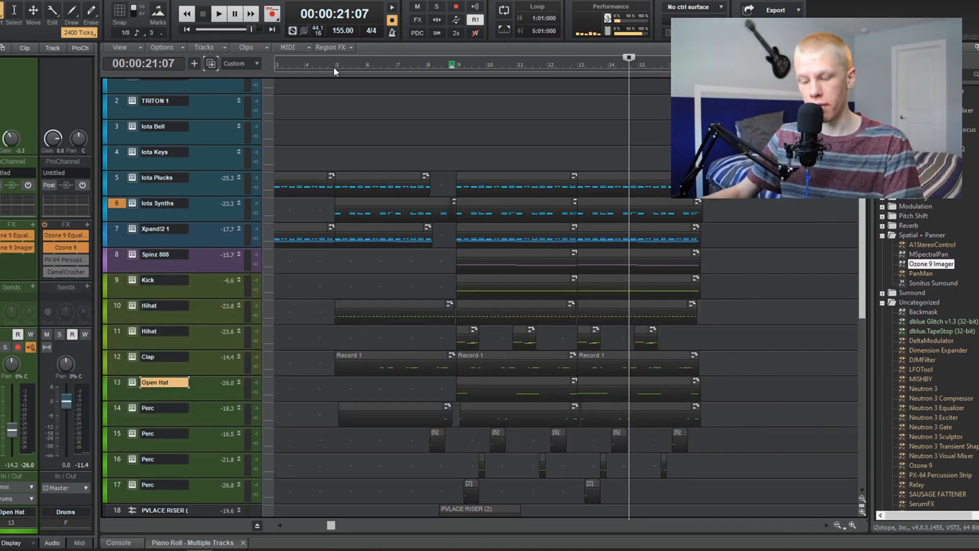
pyautogui.press('w')
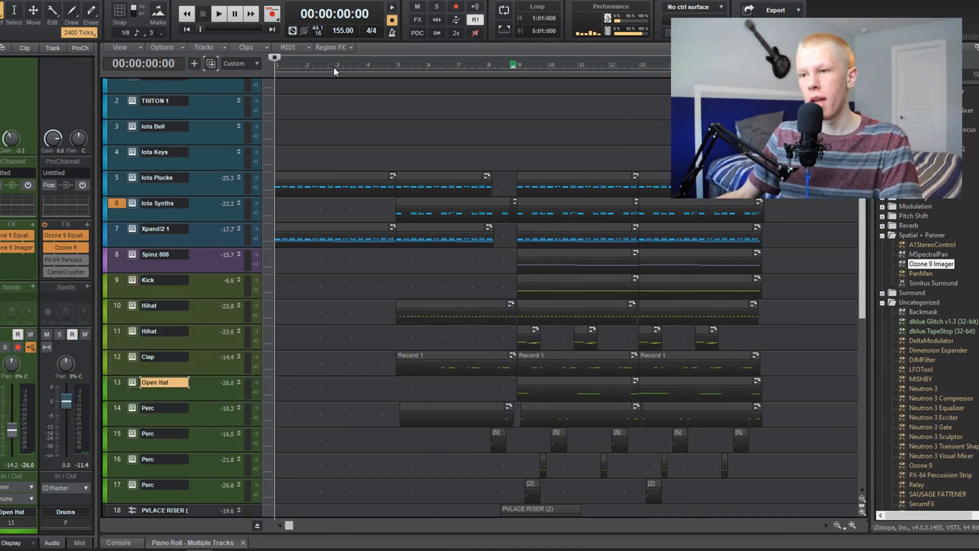